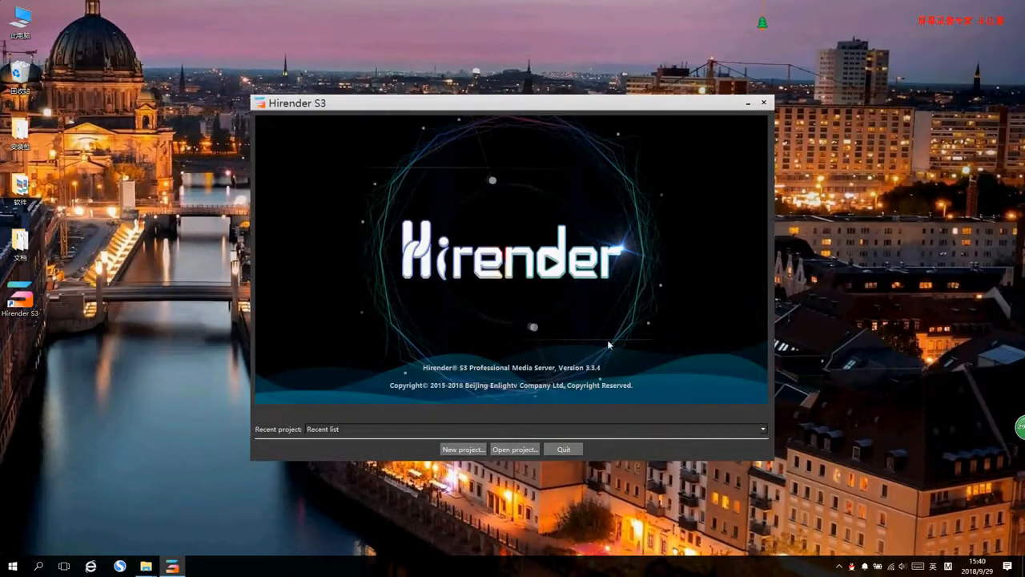
Create a new project named Untitled and save it on the Desktop
left_click(463, 449)
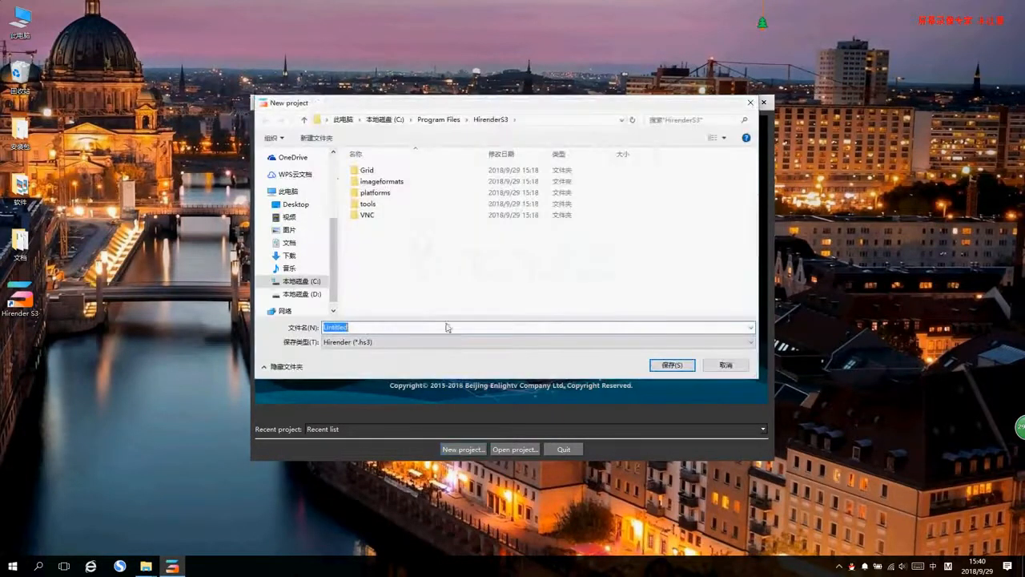
left_click(295, 204)
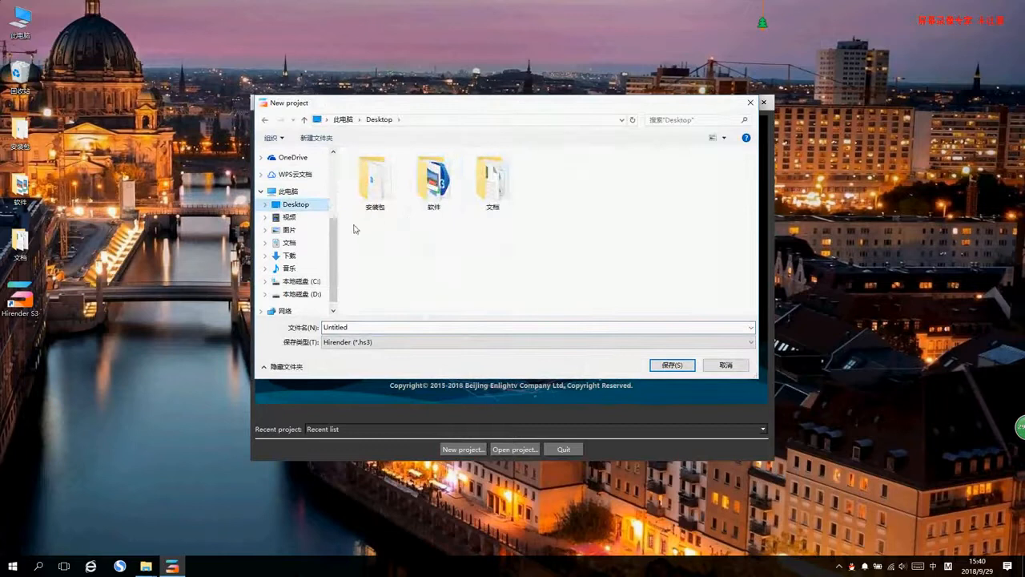
left_click(672, 370)
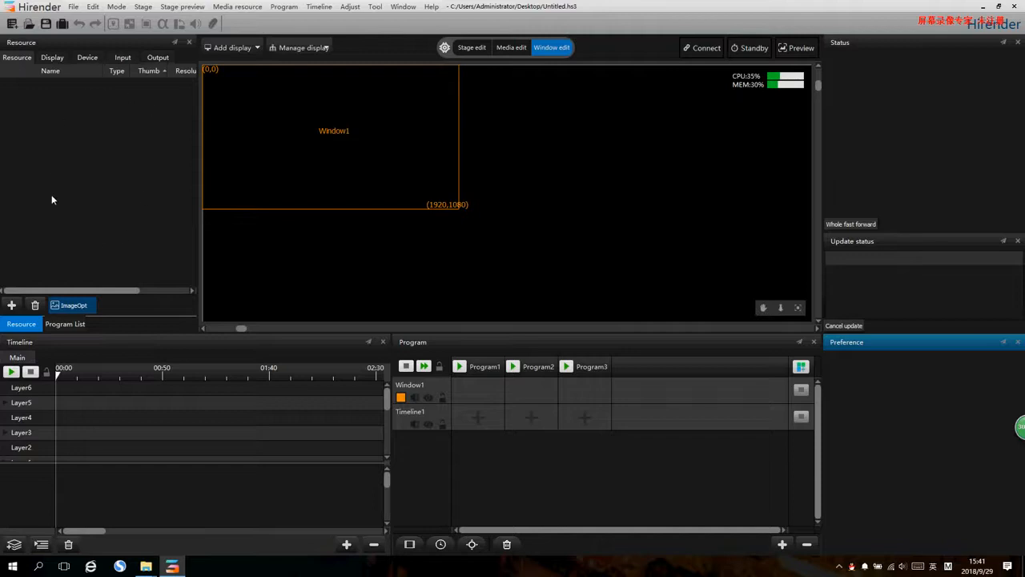
Look through the input, output and device lists of the resource area and return to the media resources
left_click(122, 58)
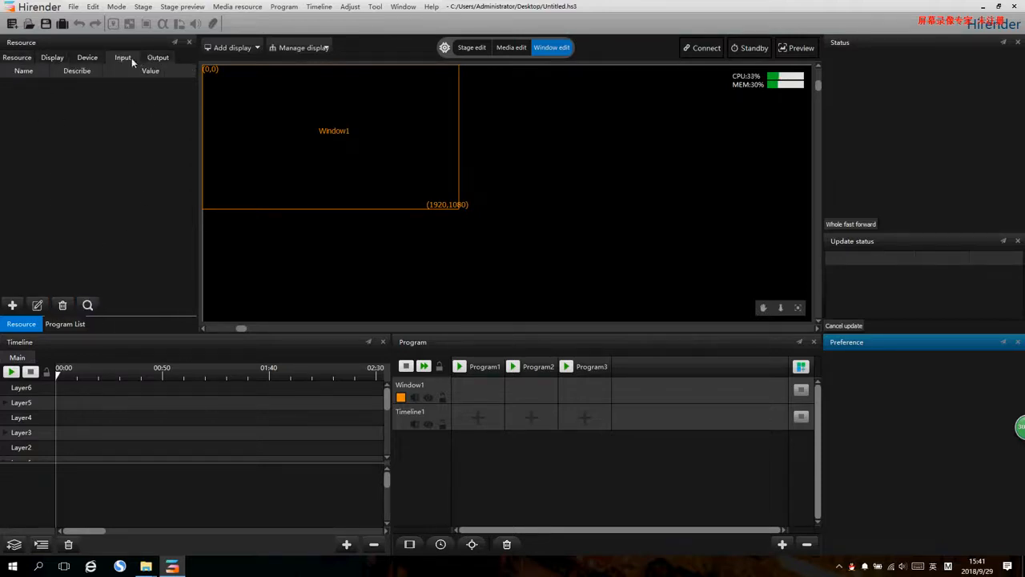
left_click(150, 57)
left_click(121, 57)
left_click(89, 58)
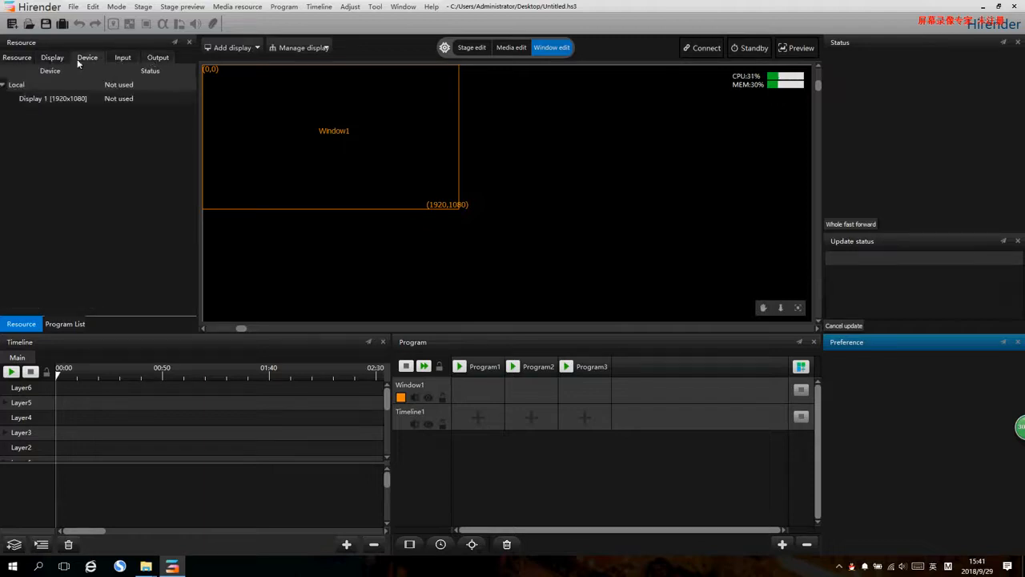
left_click(35, 56)
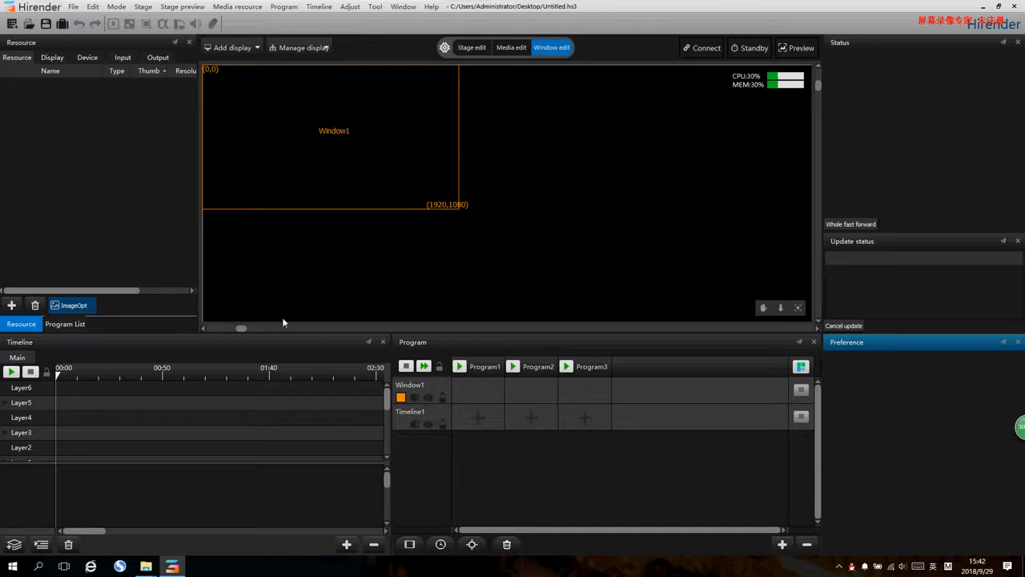
Import the eight Chinese ink-style videos from the 公司软件\素材 folder on drive D into the media resources
left_click(76, 141)
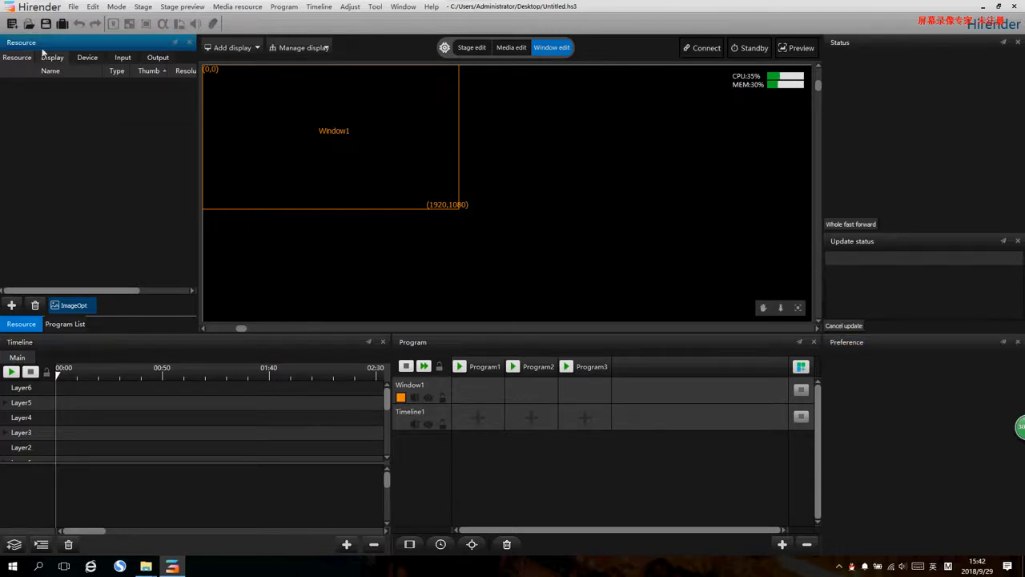
right_click(54, 113)
left_click(109, 115)
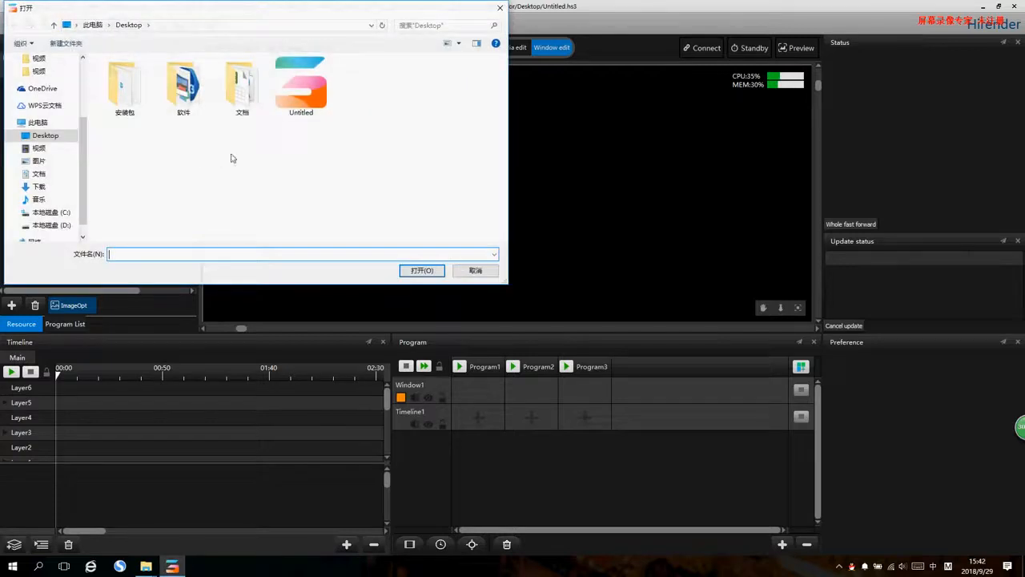
left_click(51, 225)
scroll(137, 217, "down", 6)
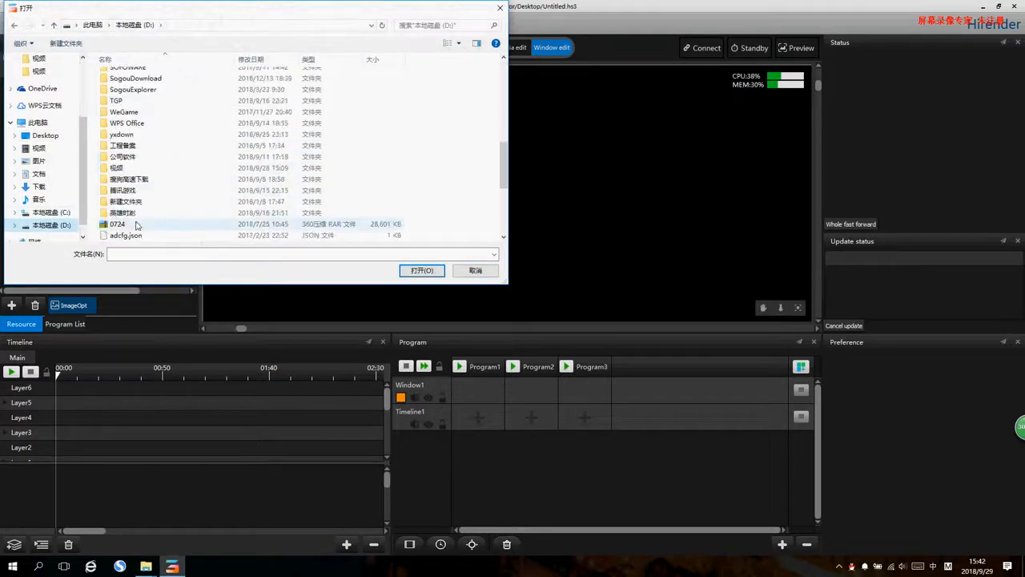
double_click(150, 157)
scroll(161, 172, "down", 5)
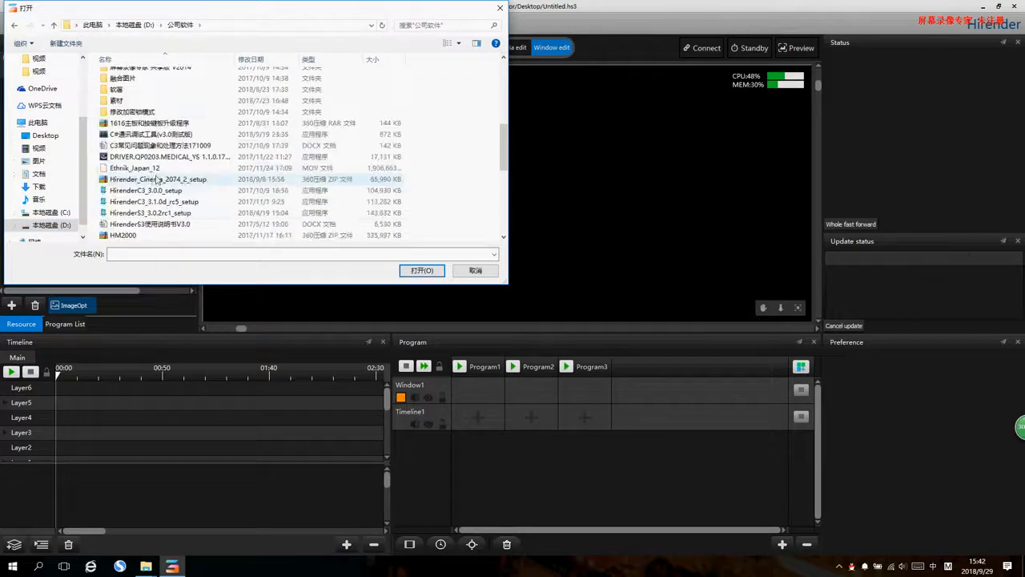
double_click(156, 105)
scroll(344, 196, "down", 6)
left_click_drag(425, 214, 122, 138)
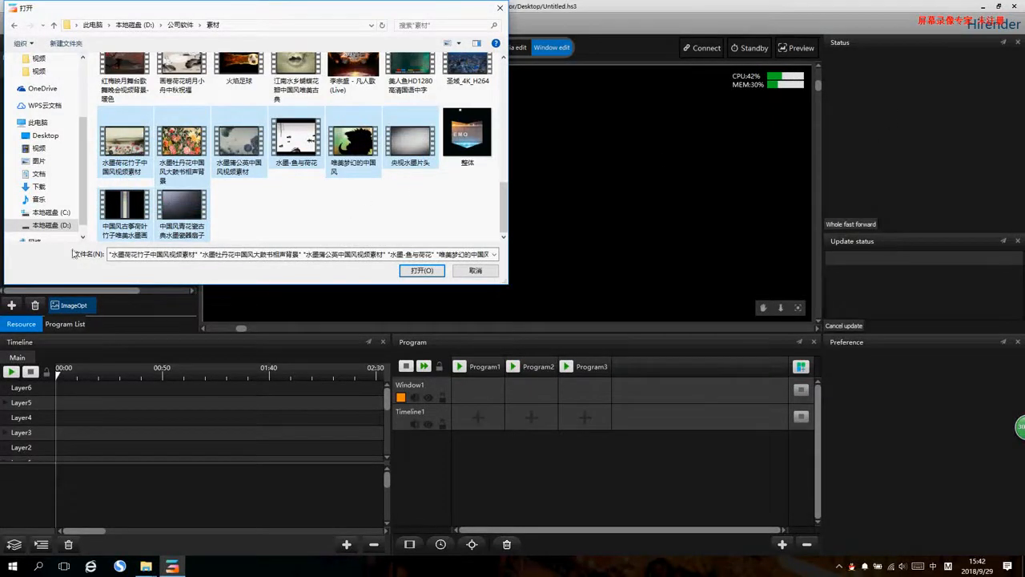
left_click(433, 271)
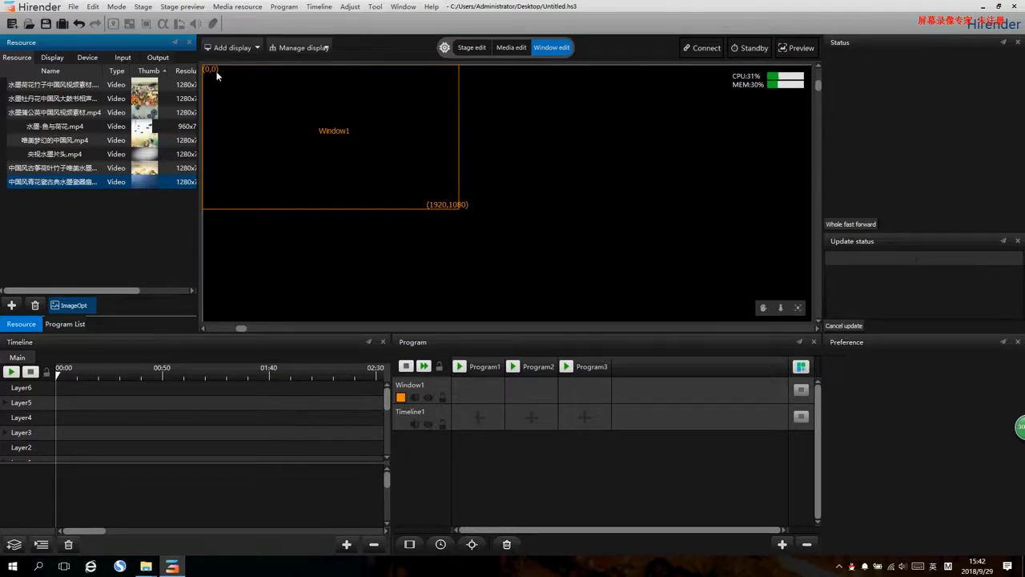
Add the connected local display 1 (1920 x 1080) to the stage
left_click(227, 49)
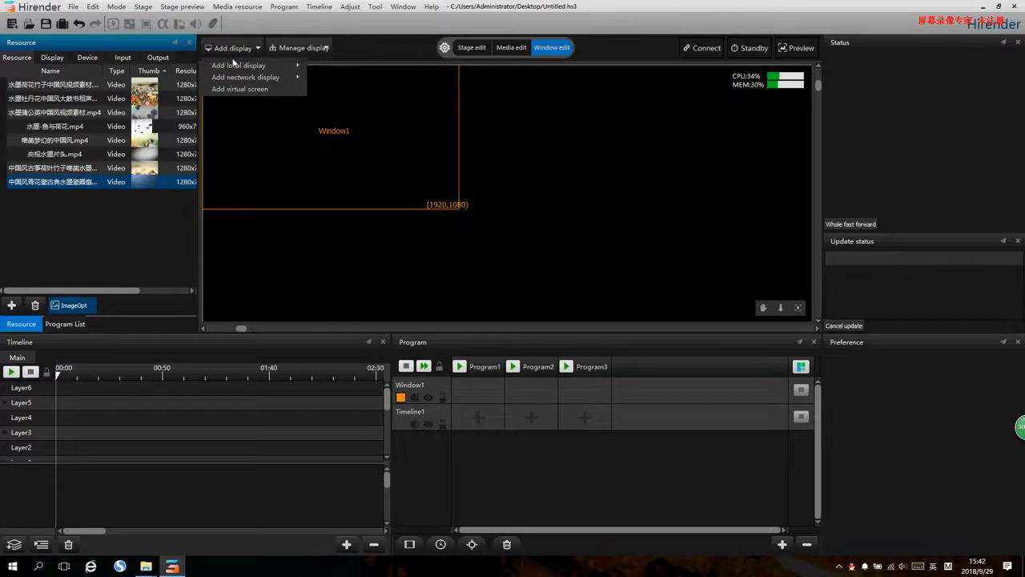
mouse_move(237, 69)
left_click(356, 67)
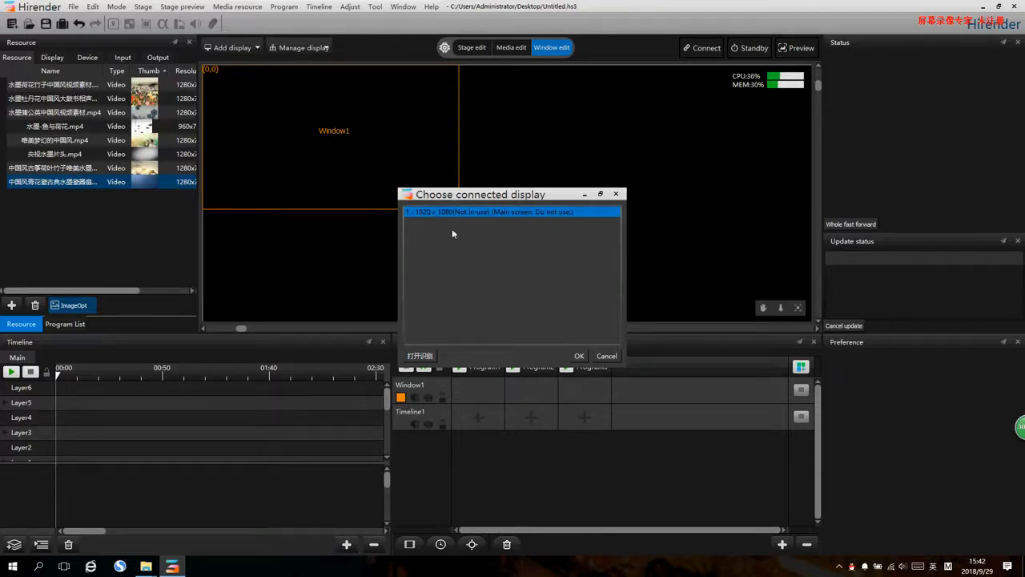
left_click(579, 354)
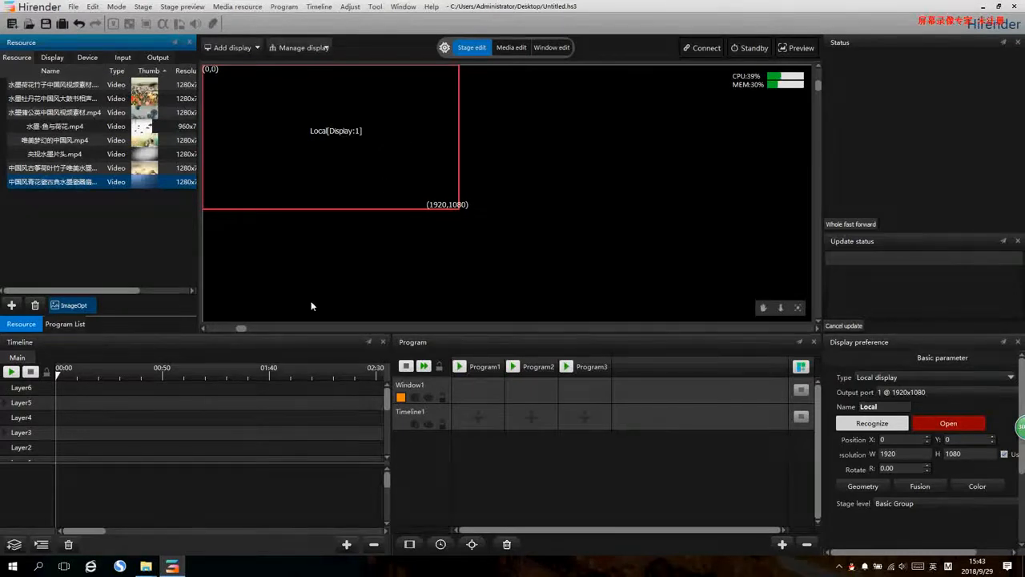
Dock the Program area onto the Timeline area so both share one tabbed space
left_click(124, 430)
mouse_move(92, 530)
left_mouse_down()
mouse_move(129, 534)
mouse_move(71, 528)
left_mouse_up()
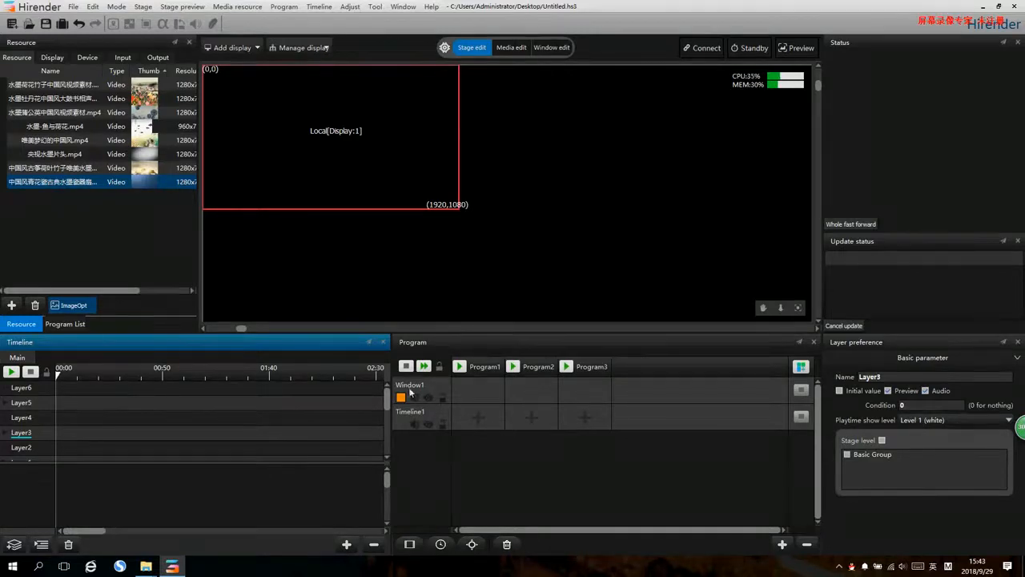
left_click(520, 338)
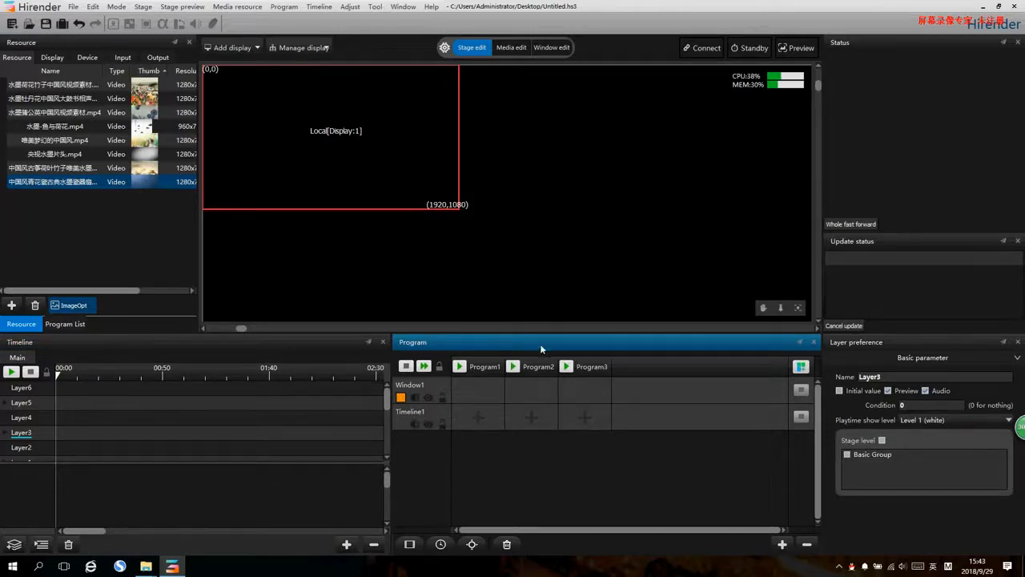
left_click_drag(515, 338, 254, 354)
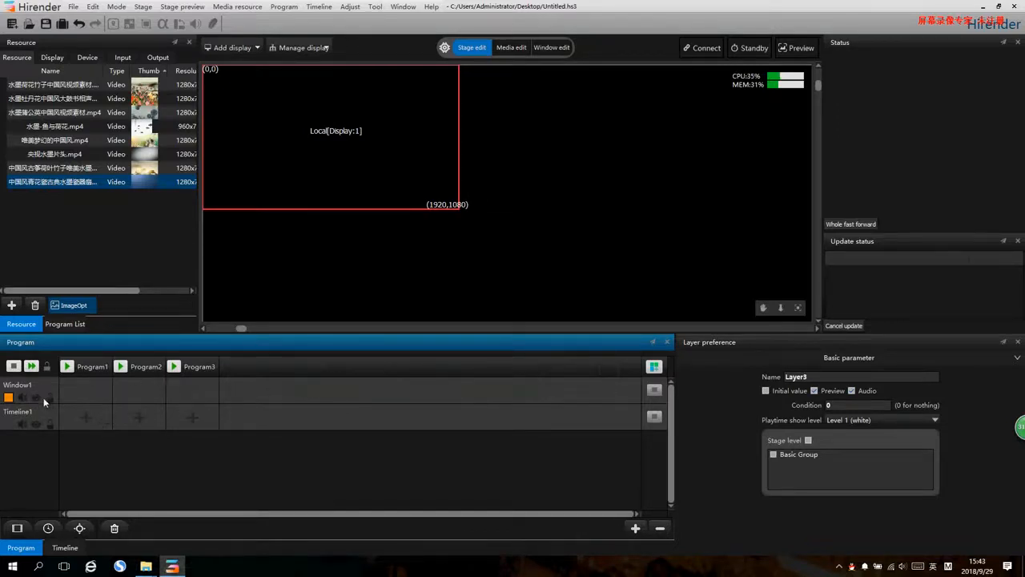
Add three more windows to the program grid and extend it to six programs
left_click(16, 528)
left_click(16, 528)
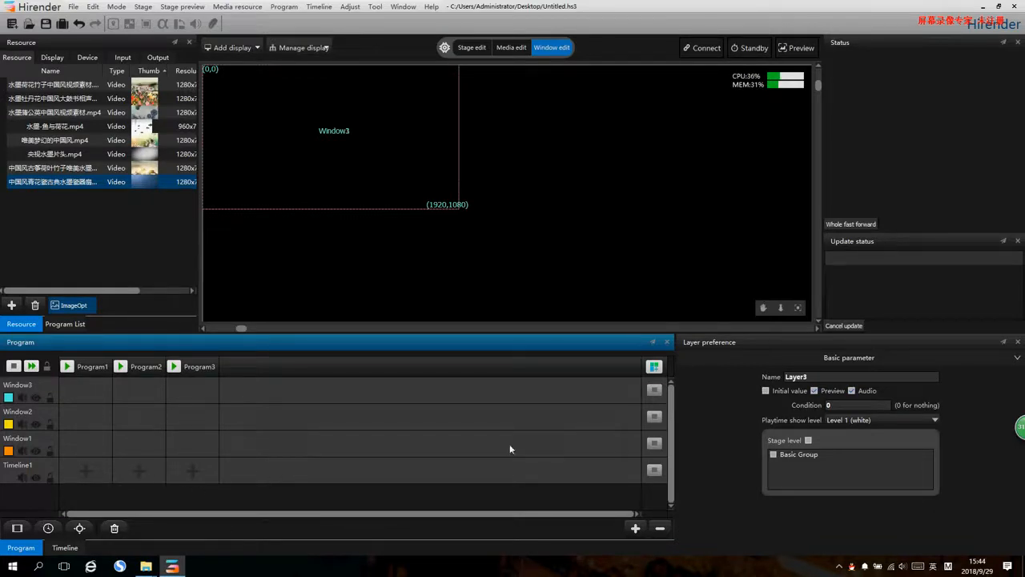
left_click(655, 367)
left_click(654, 367)
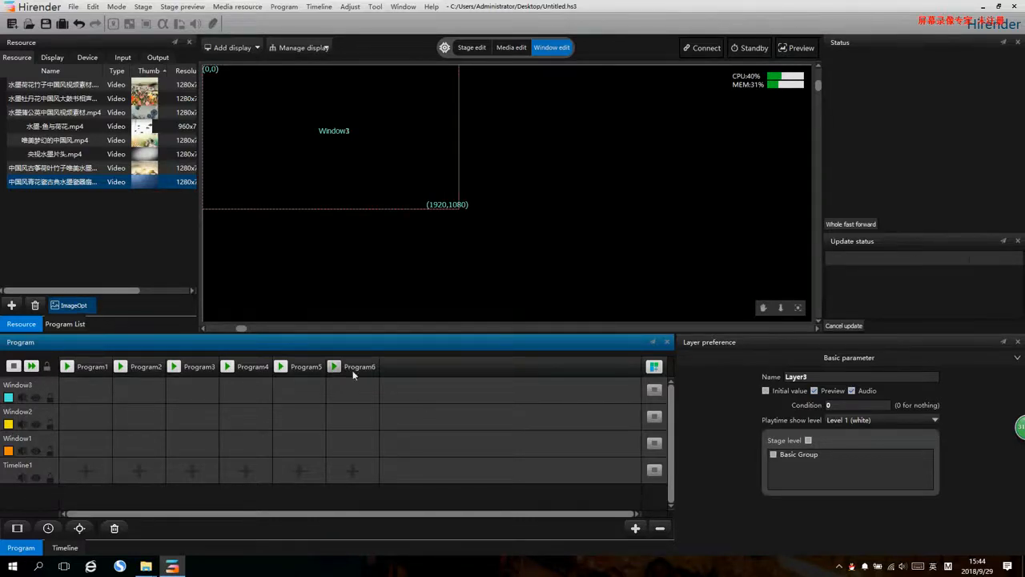
left_click(17, 526)
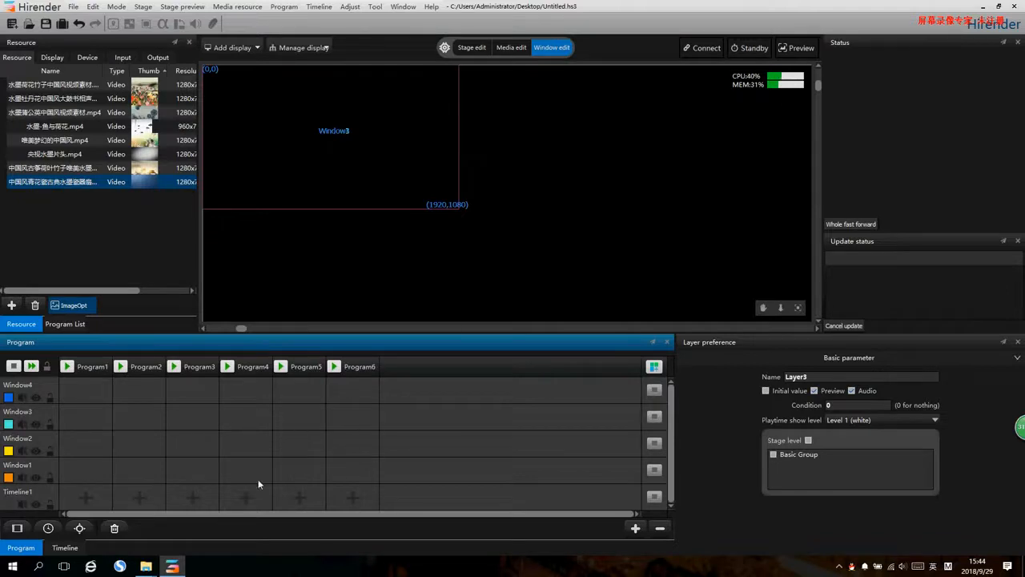
Rename Window4 as 123
left_click(39, 383)
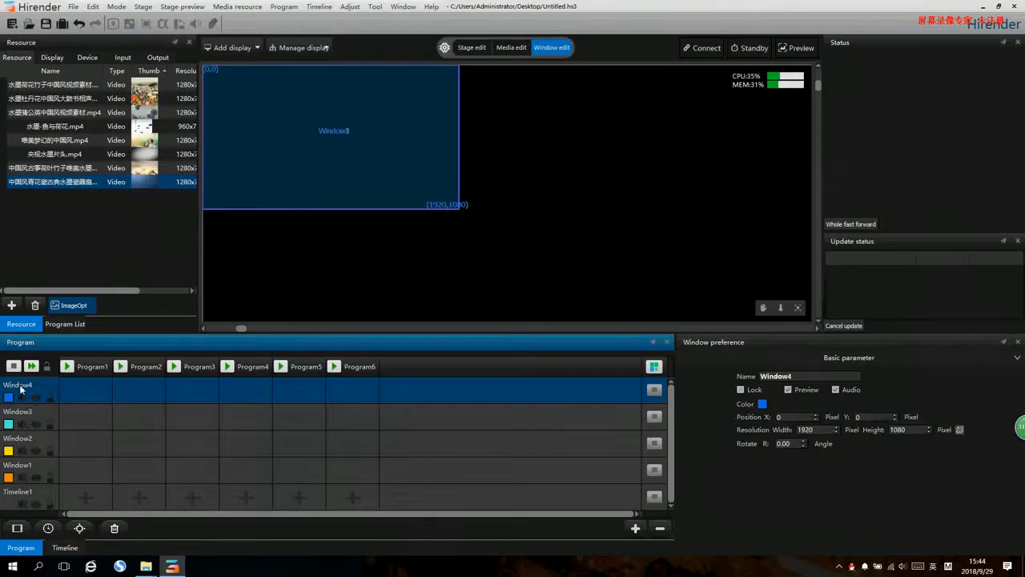
left_click_drag(798, 378, 755, 380)
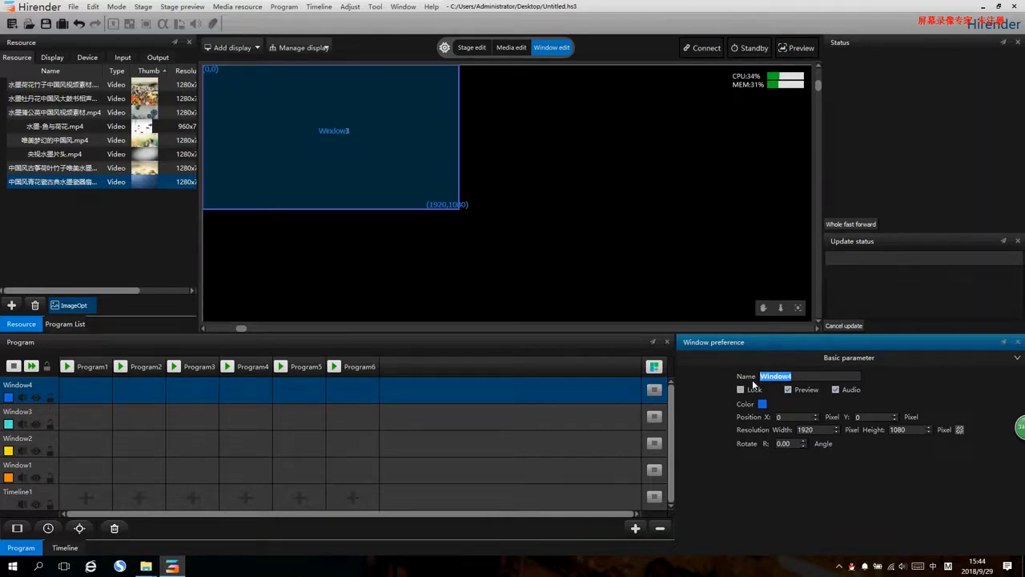
type("123")
key("shift")
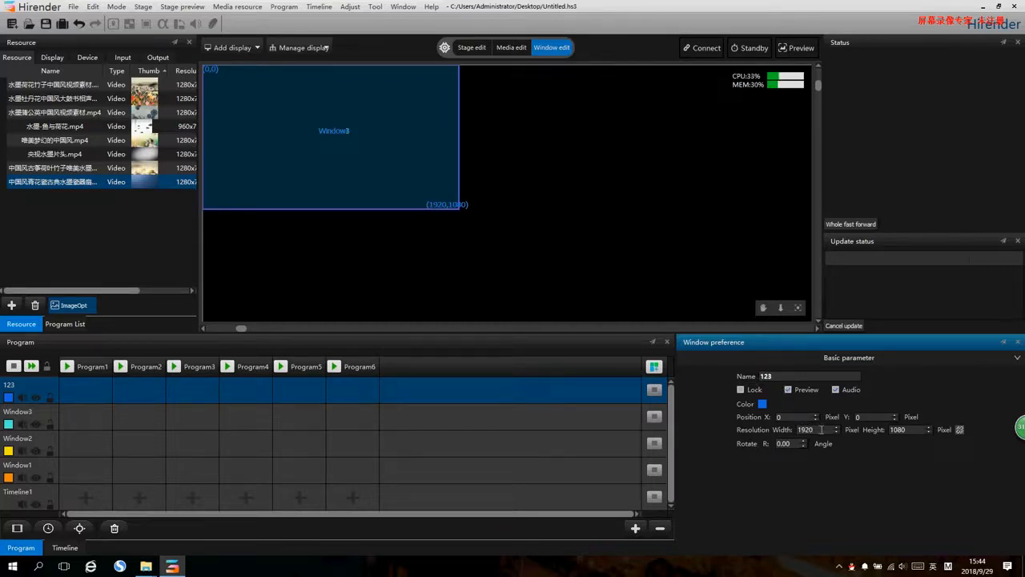
left_click_drag(922, 430, 883, 430)
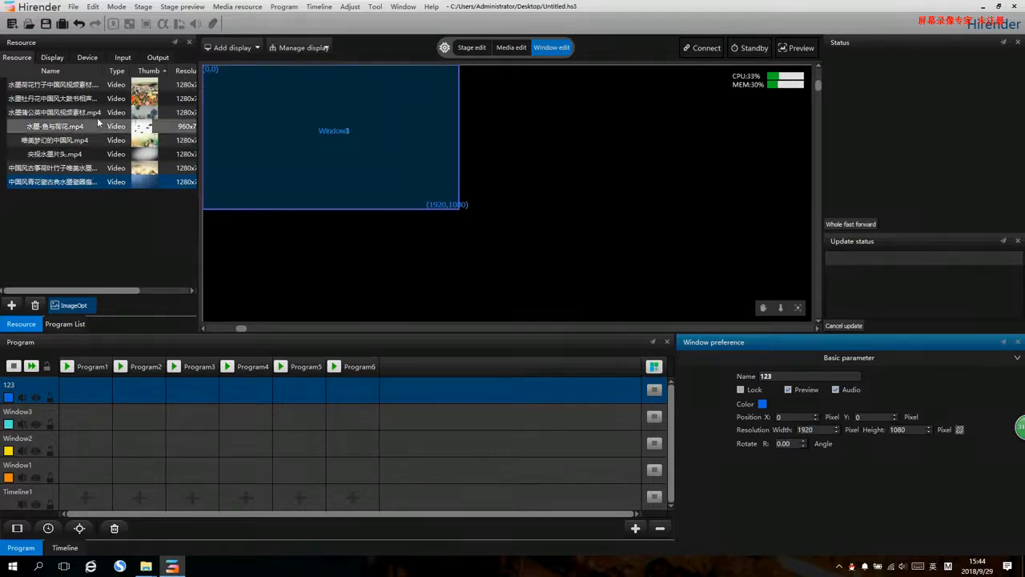
Place the 水墨牡丹花 peony video in window 123 under Program1 and play that program
left_click_drag(82, 98, 78, 296)
left_click_drag(73, 391, 80, 393)
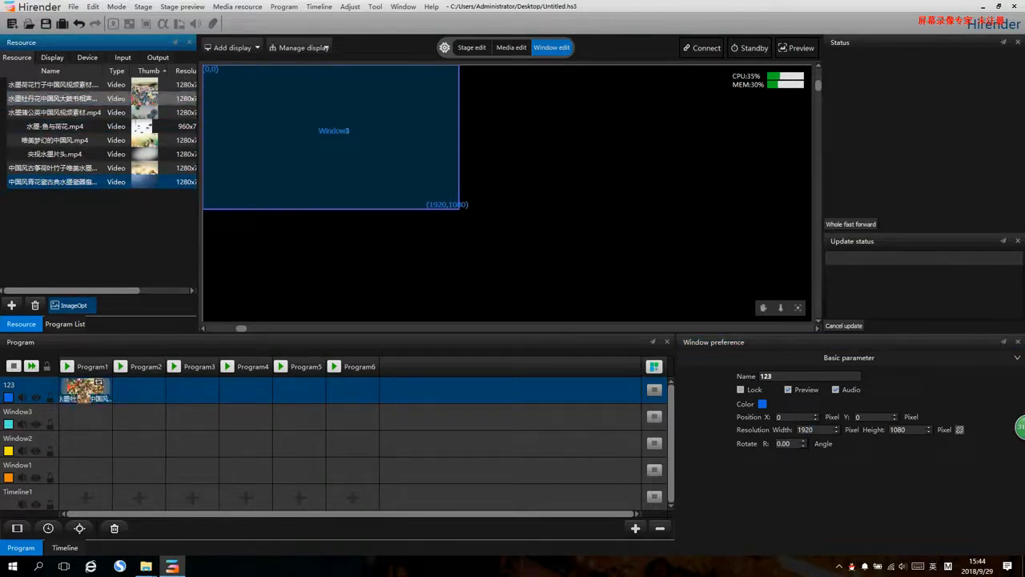
left_click(68, 366)
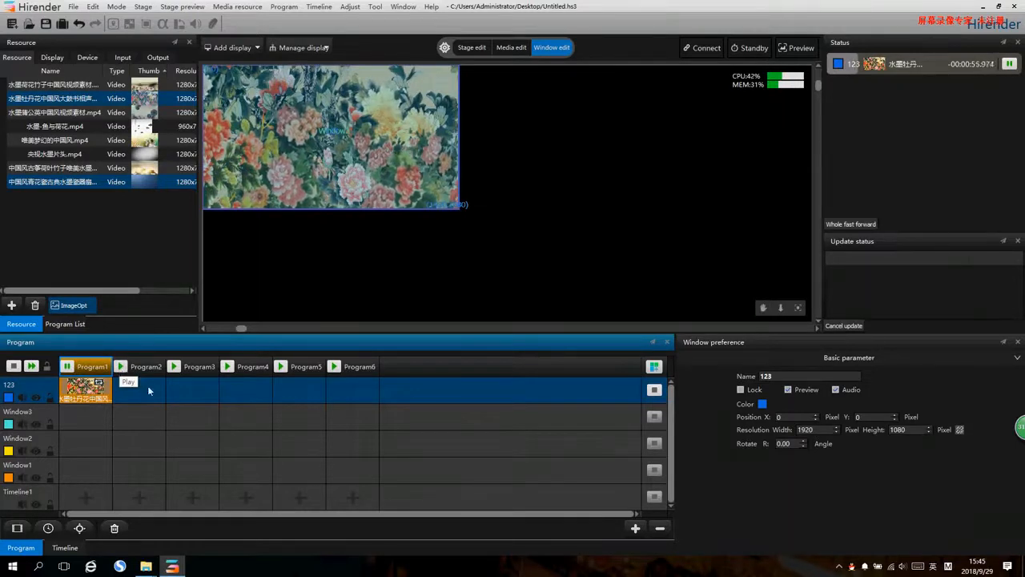
Set Window3's width to 500 pixels and rename the window as 1
left_click(42, 415)
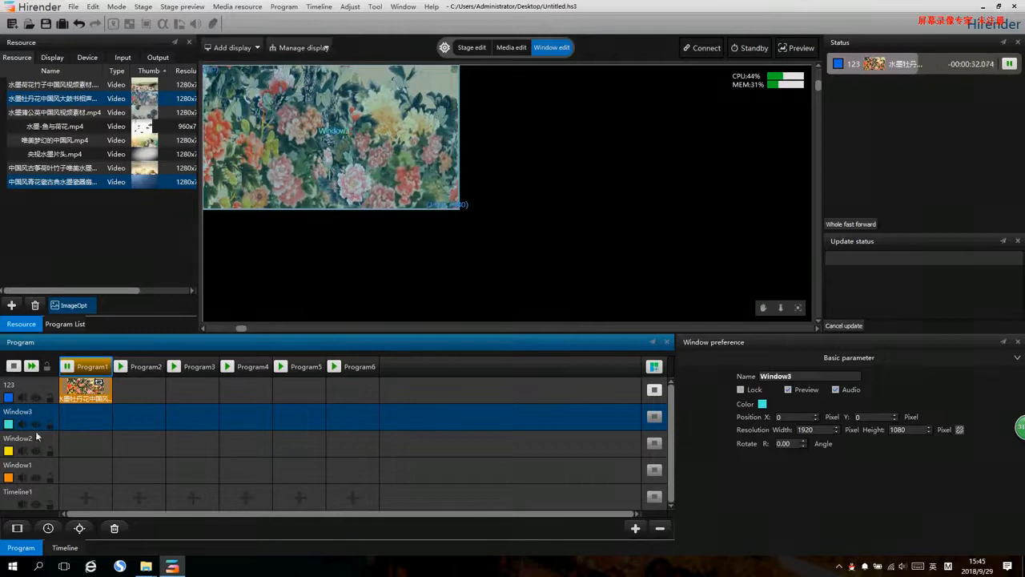
double_click(804, 430)
type("500")
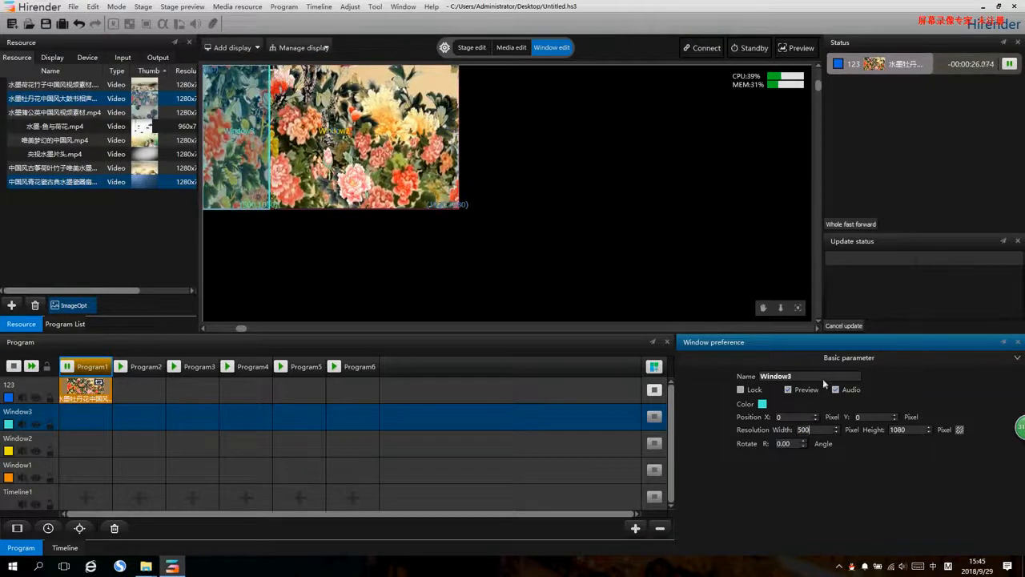
left_click_drag(796, 376, 720, 370)
type("1")
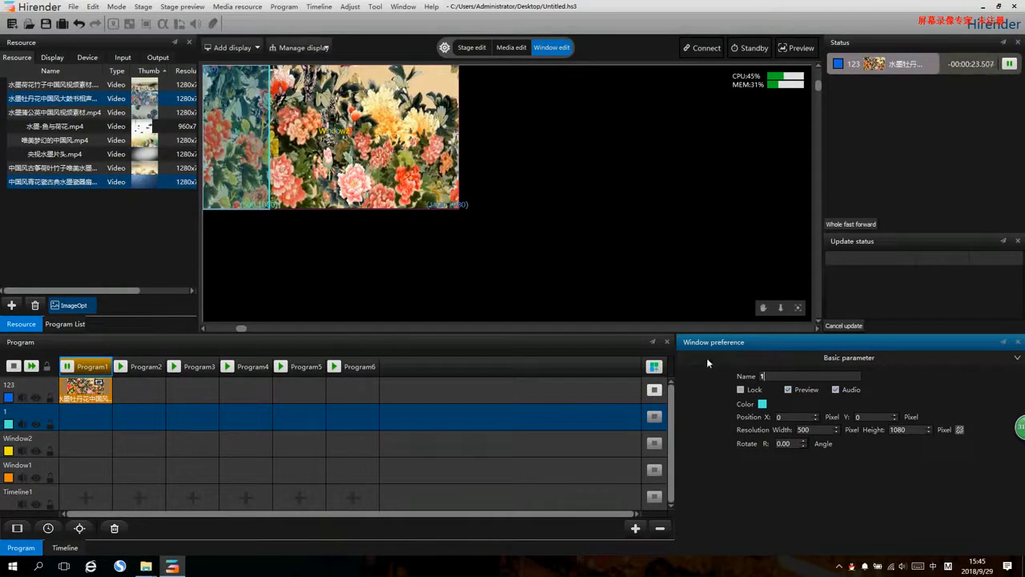
left_click(254, 156)
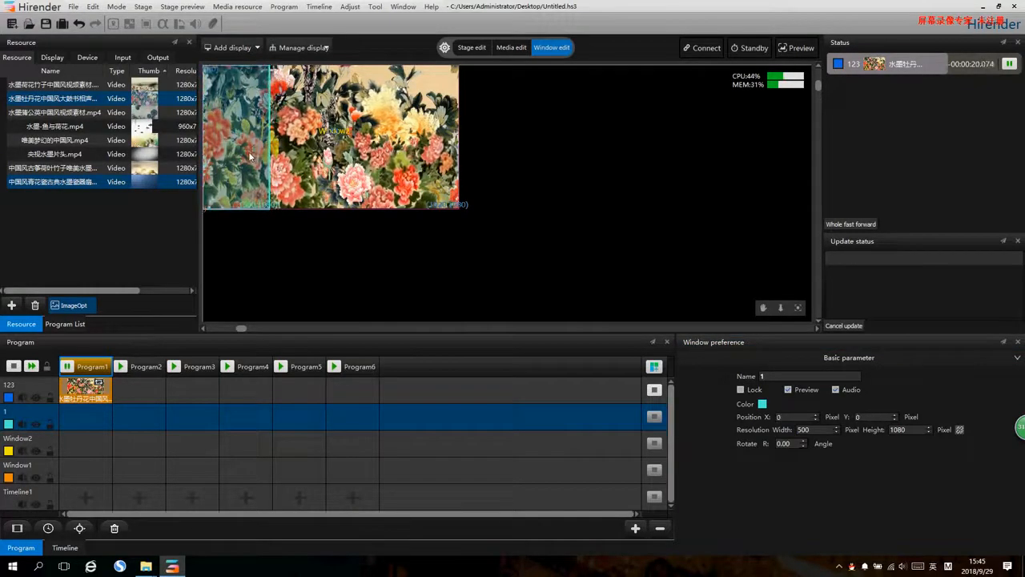
Rename Window2 as 2
scroll(286, 199, "up", 1)
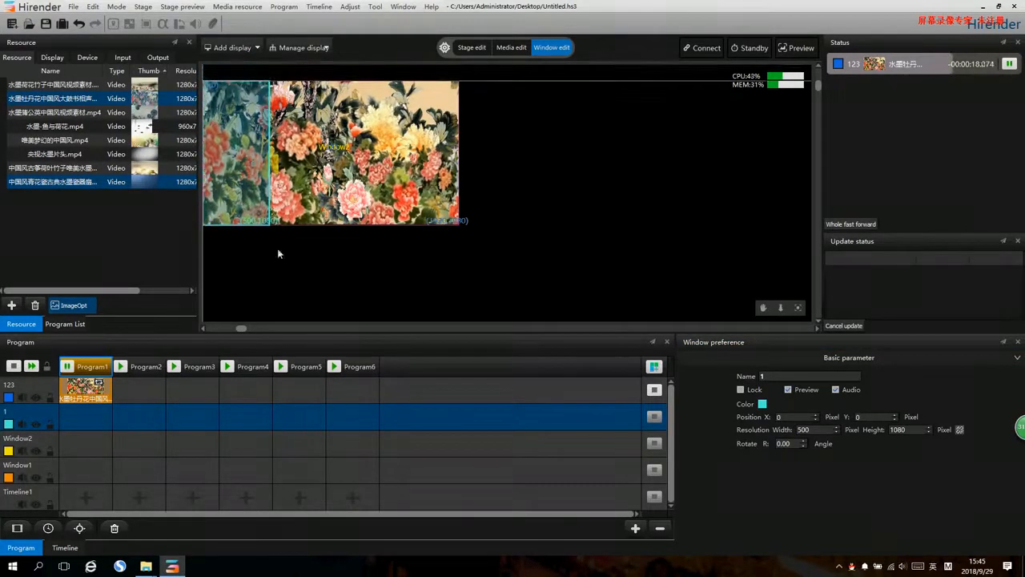
left_click(201, 329)
mouse_move(266, 158)
left_mouse_down()
mouse_move(286, 176)
mouse_move(266, 156)
left_mouse_up()
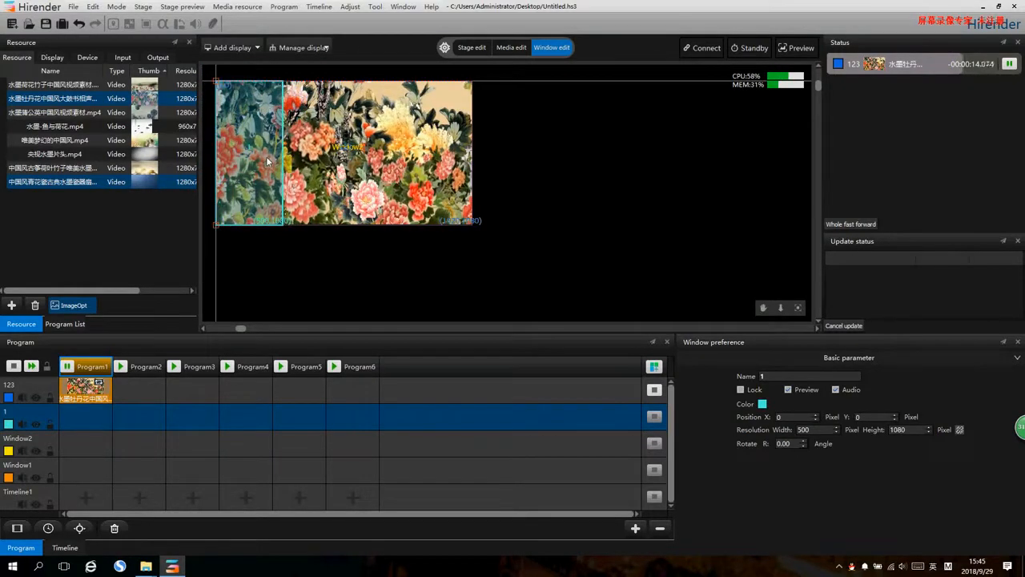
left_click(37, 439)
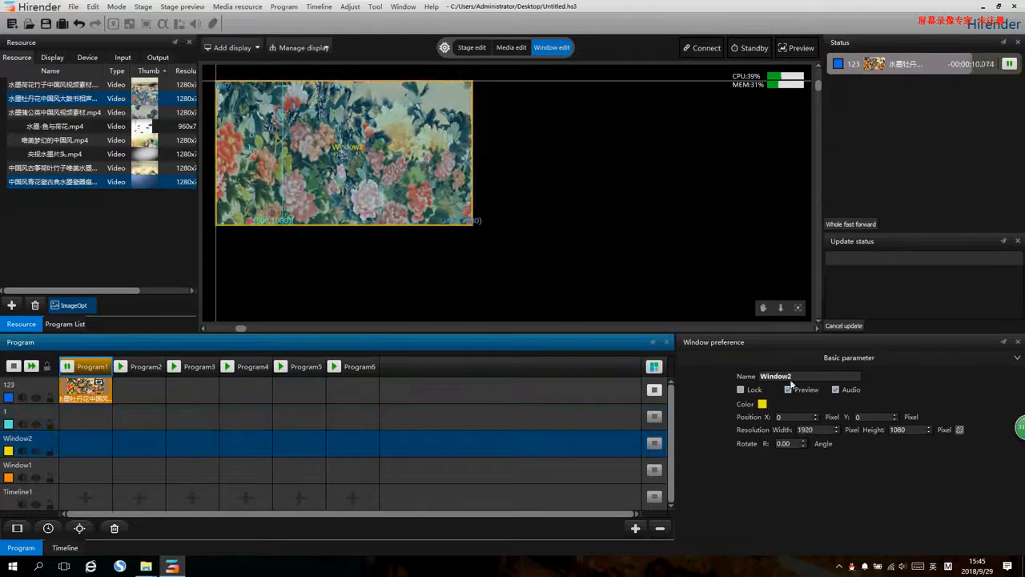
left_click(705, 369)
type("2")
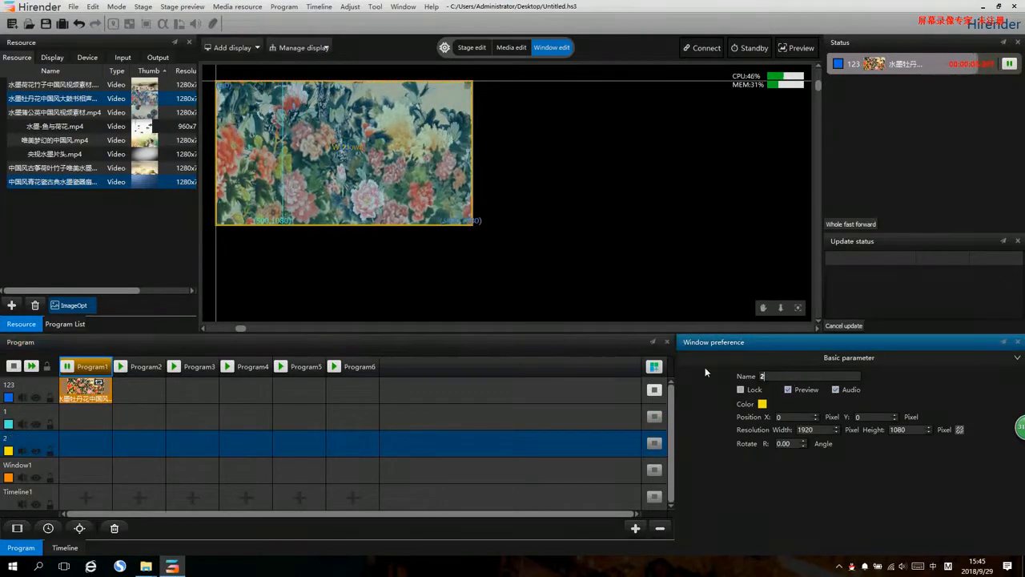
Set window 2's width to 920 pixels and move it beside window 1 at X 500, Y 0
left_click(801, 429)
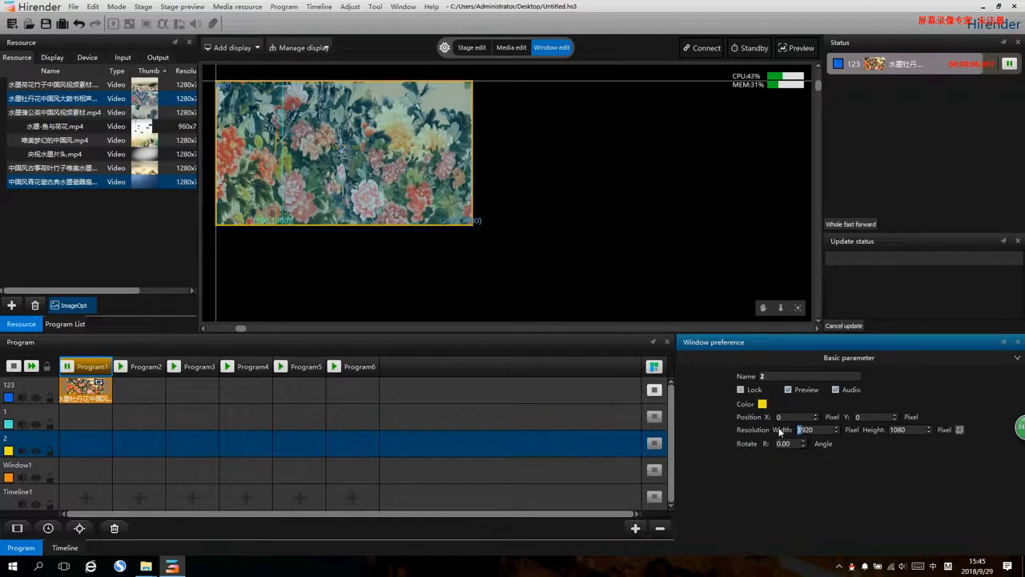
key("BackSpace")
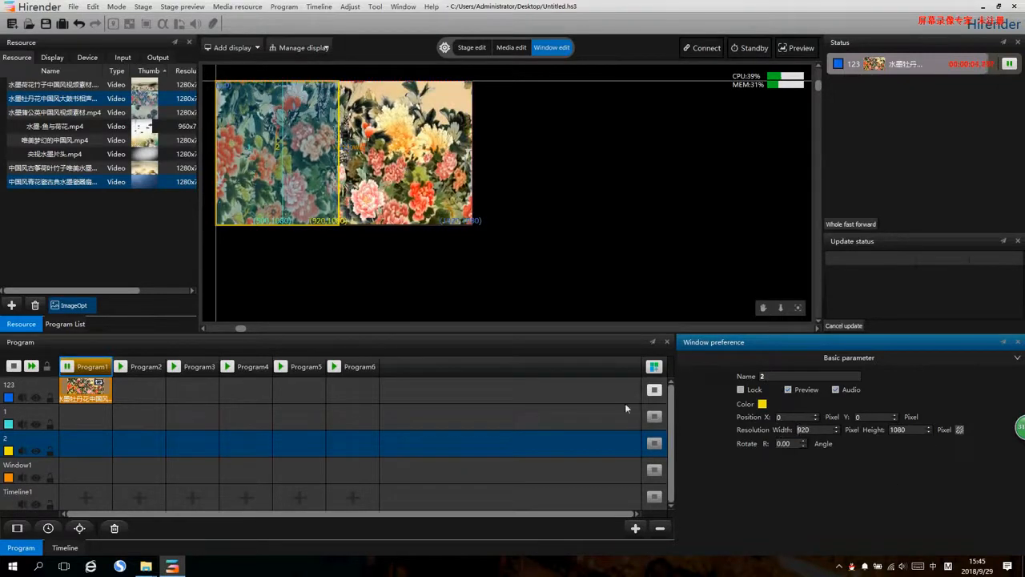
left_click_drag(309, 169, 369, 163)
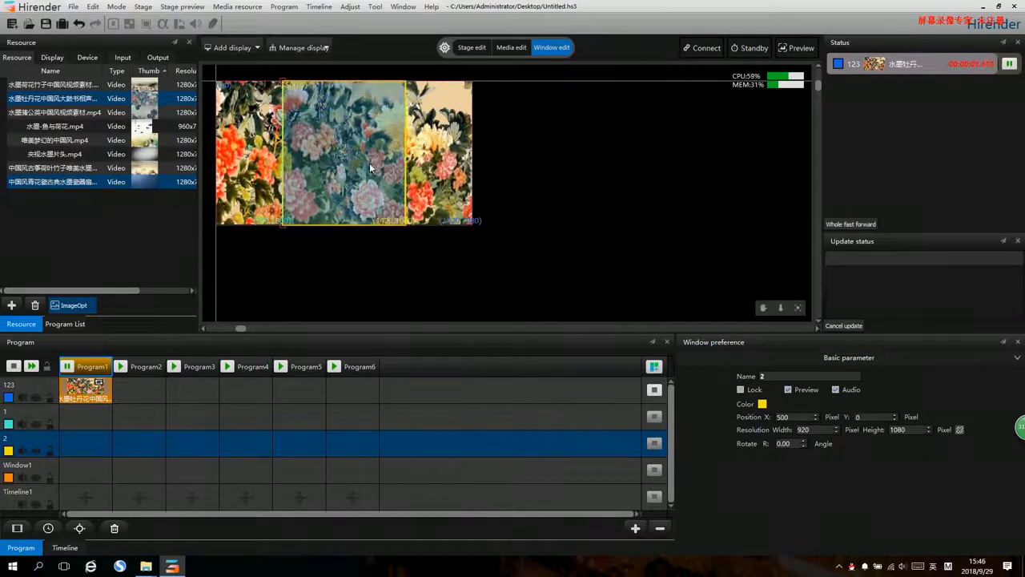
left_click(346, 260)
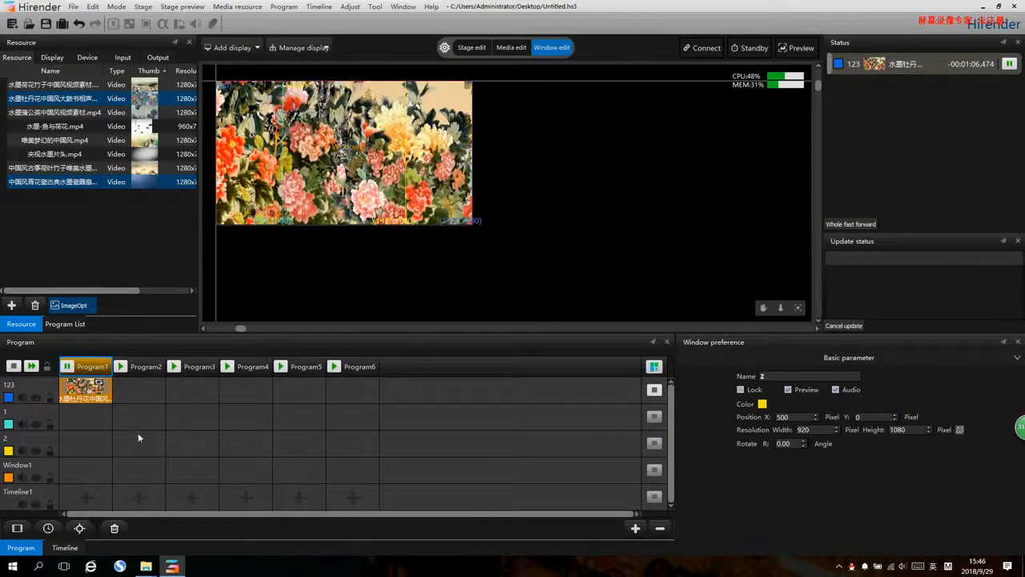
Rename Window1 as 3 and set its width to 500 pixels
left_click(37, 463)
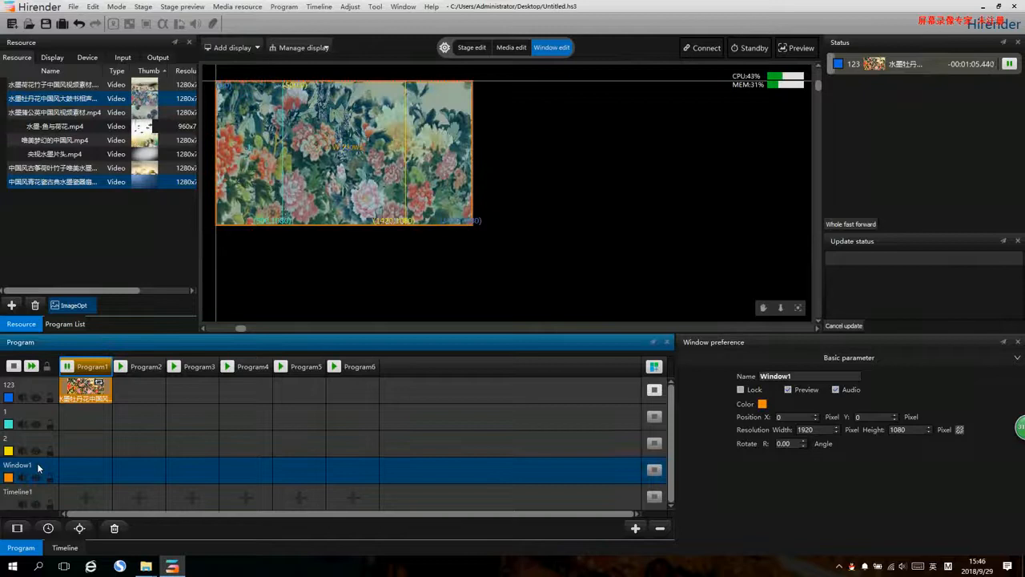
double_click(789, 375)
type("3")
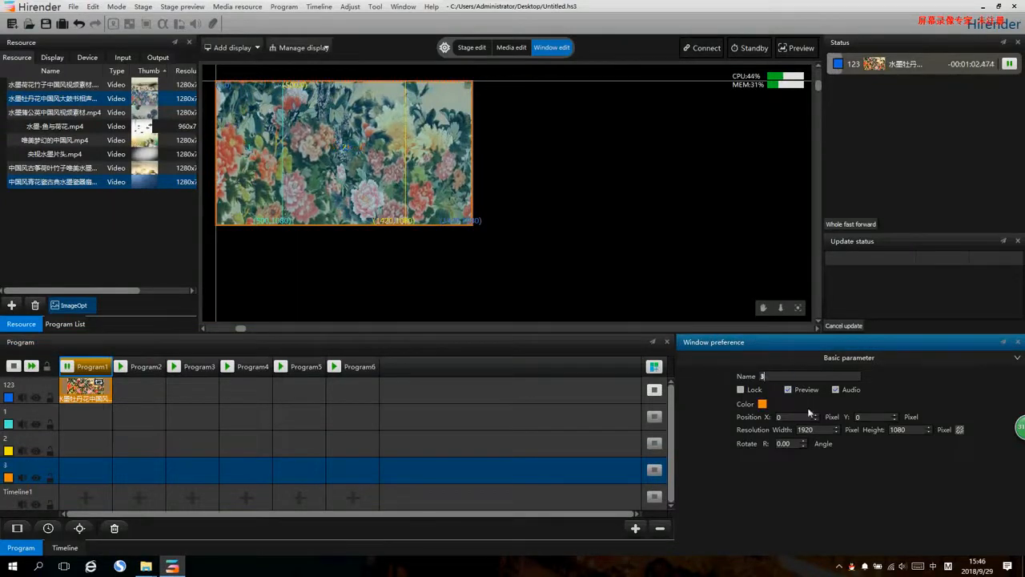
type("500")
key("Return")
Move window 3 beside window 2 at X 1420, Y 0, and check the placement of windows 1, 2 and 3
left_click_drag(254, 179, 445, 183)
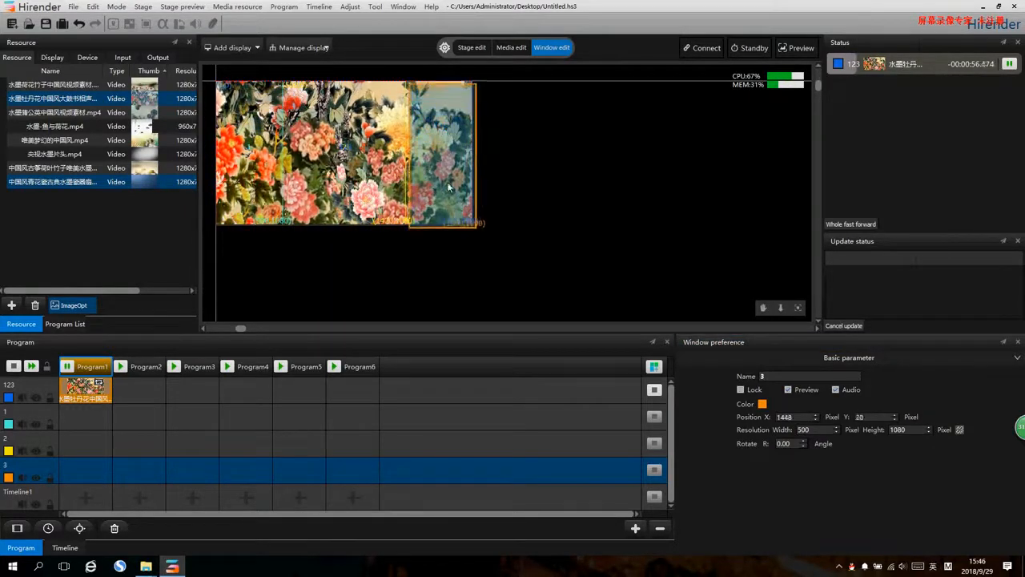
left_click(473, 277)
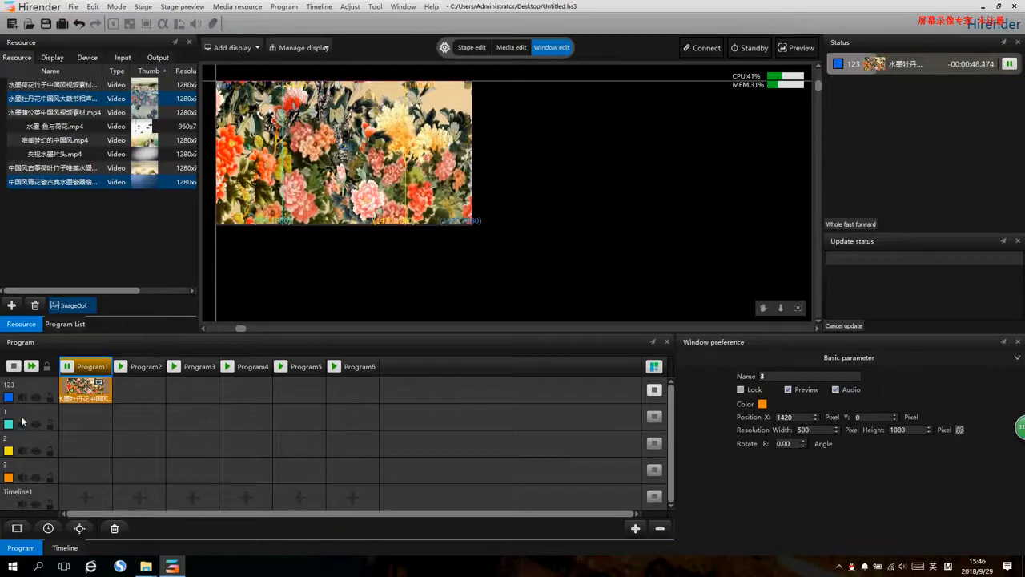
left_click(245, 160)
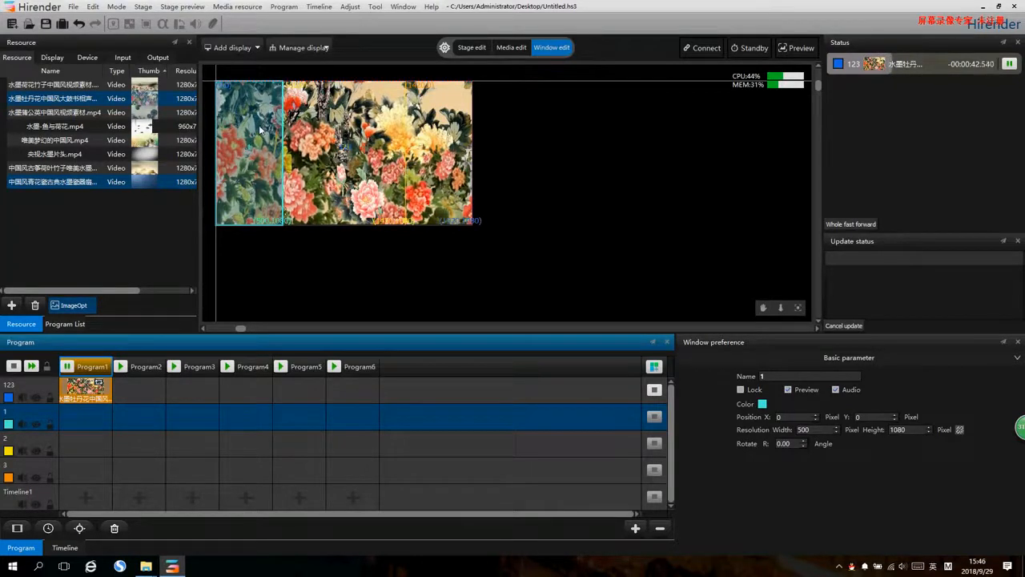
left_click(24, 442)
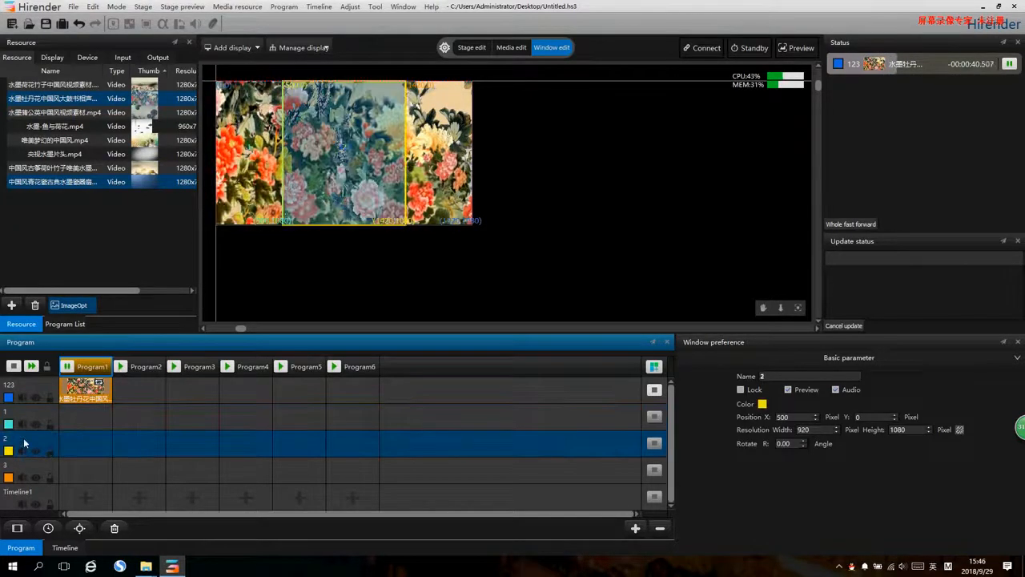
left_click(30, 471)
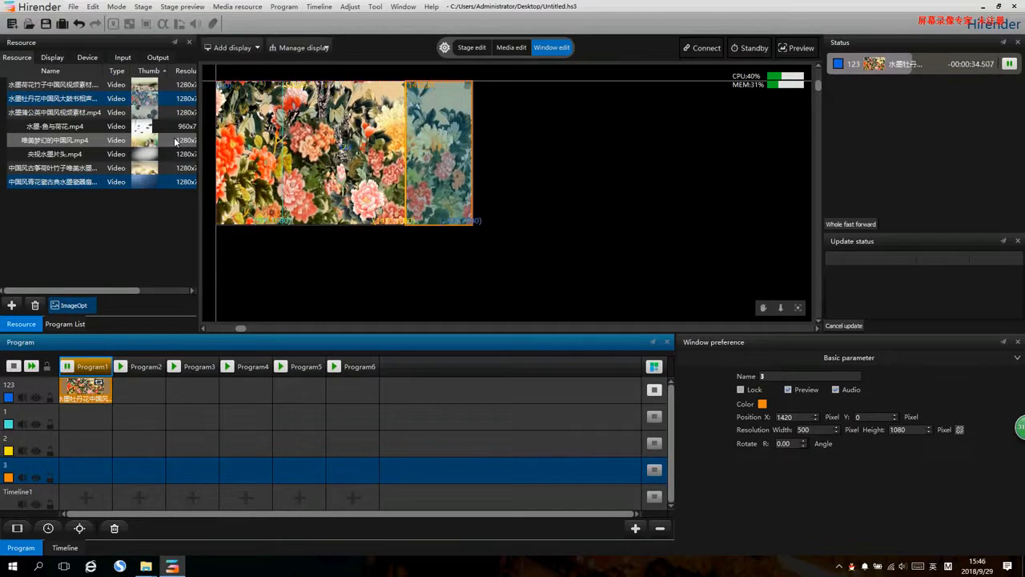
Fill Program2 with the 水墨蒲公英 video in window 1, 唯美梦幻的中国风.mp4 in window 2 and the 中国风古筝 video in window 3, and play it
left_click_drag(98, 117, 138, 415)
left_click_drag(88, 142, 140, 444)
left_click_drag(88, 168, 132, 469)
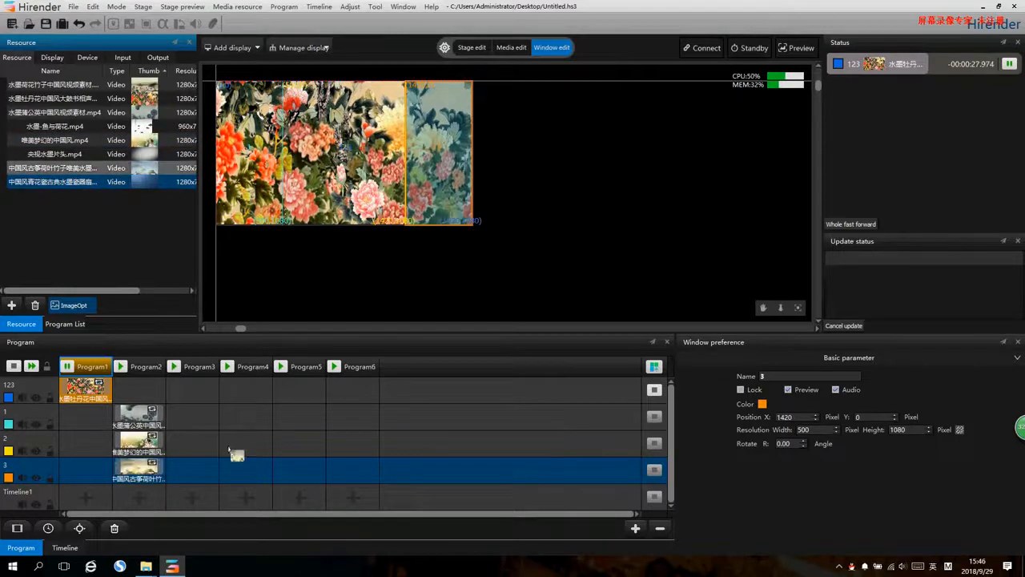
left_click(120, 366)
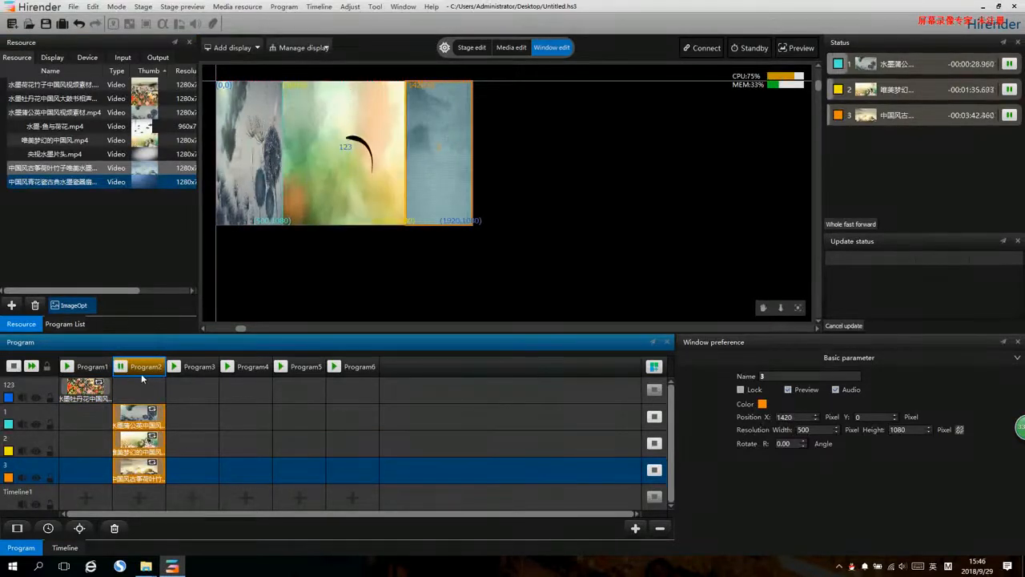
Pause Program2 and turn the system volume all the way down
left_click(122, 367)
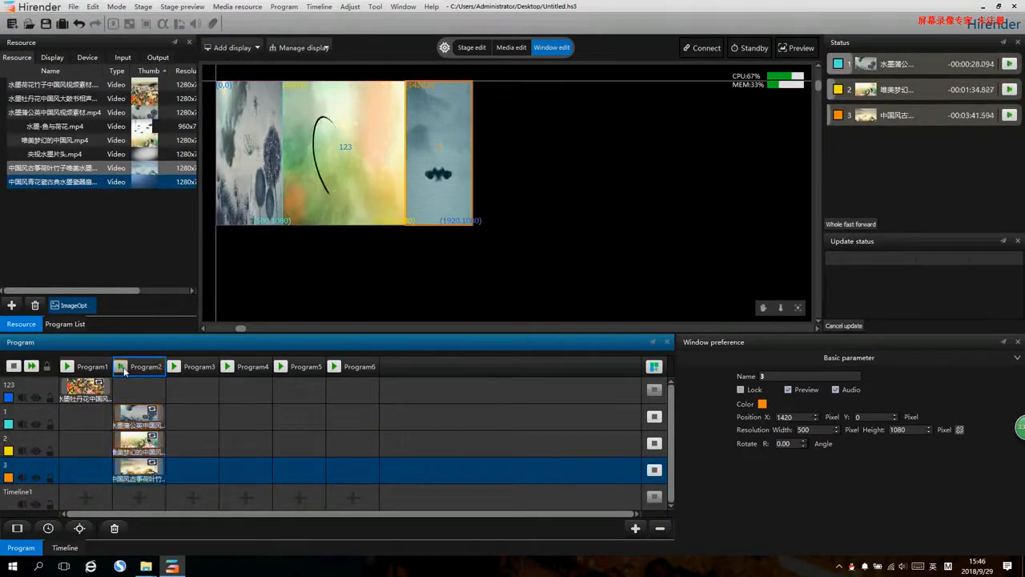
left_click(904, 566)
left_click_drag(905, 541, 869, 541)
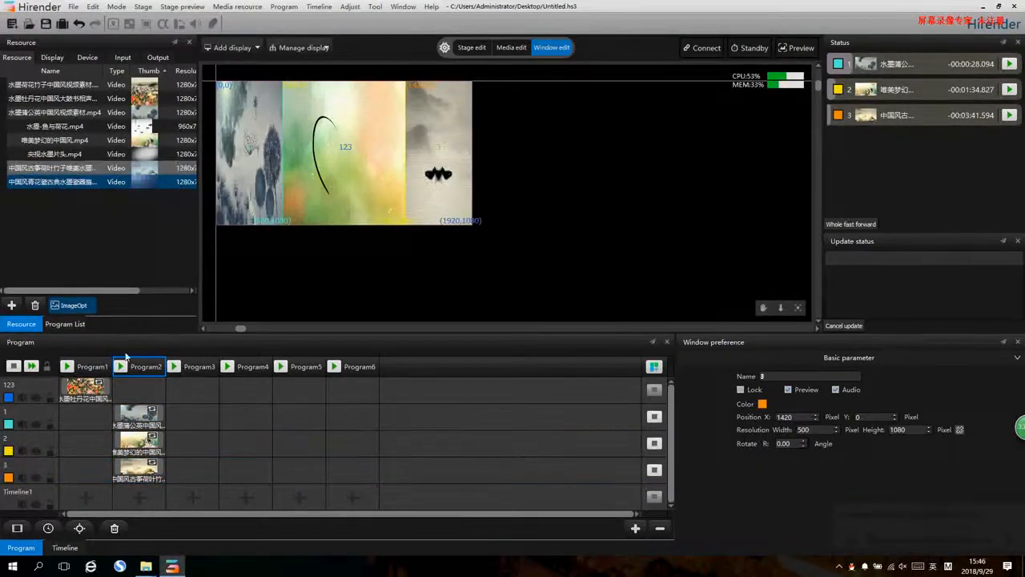
Play Program1 and switch back to Program2 to compare the full-screen and three-window layouts
left_click(148, 194)
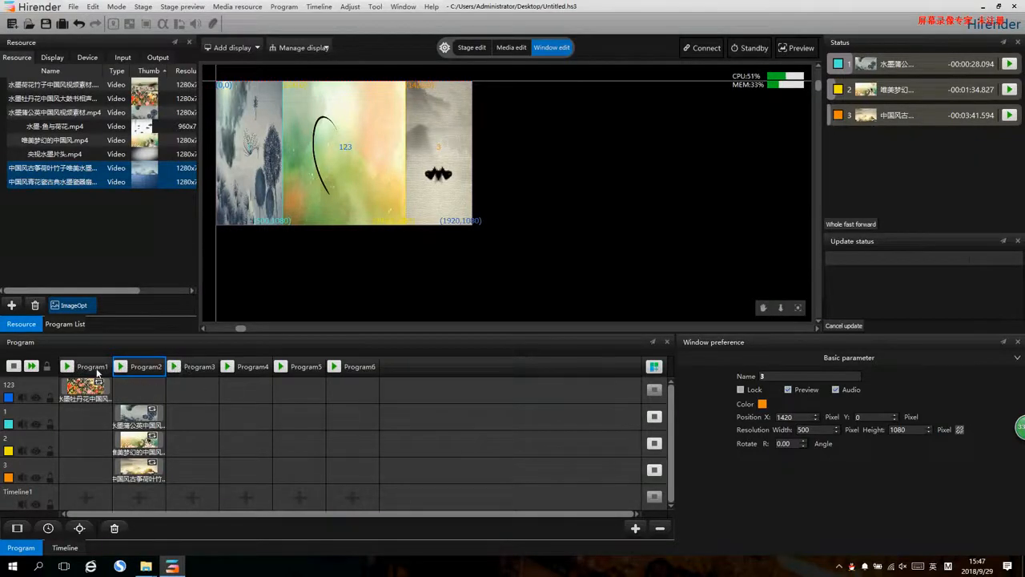
left_click(71, 369)
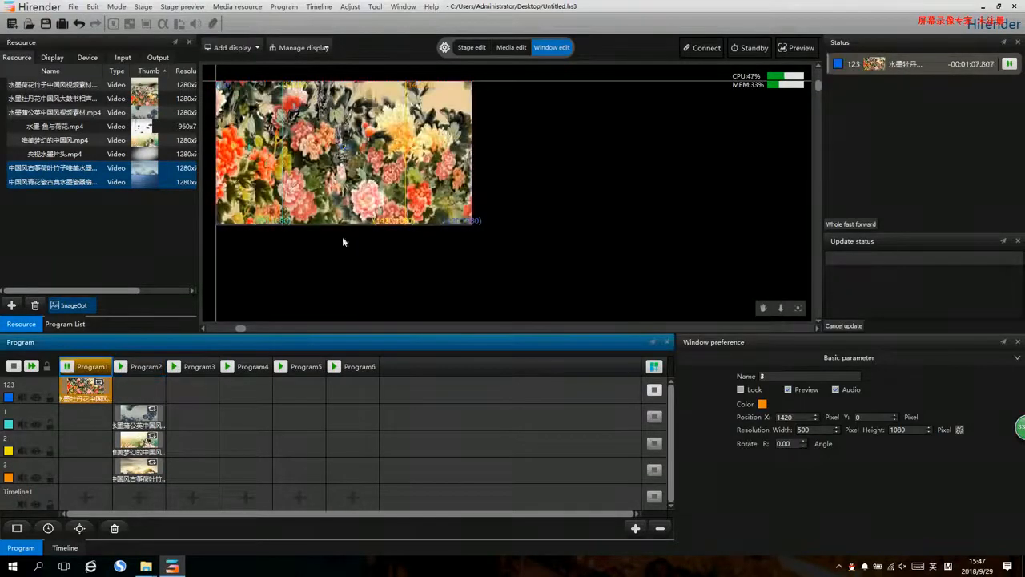
left_click(124, 367)
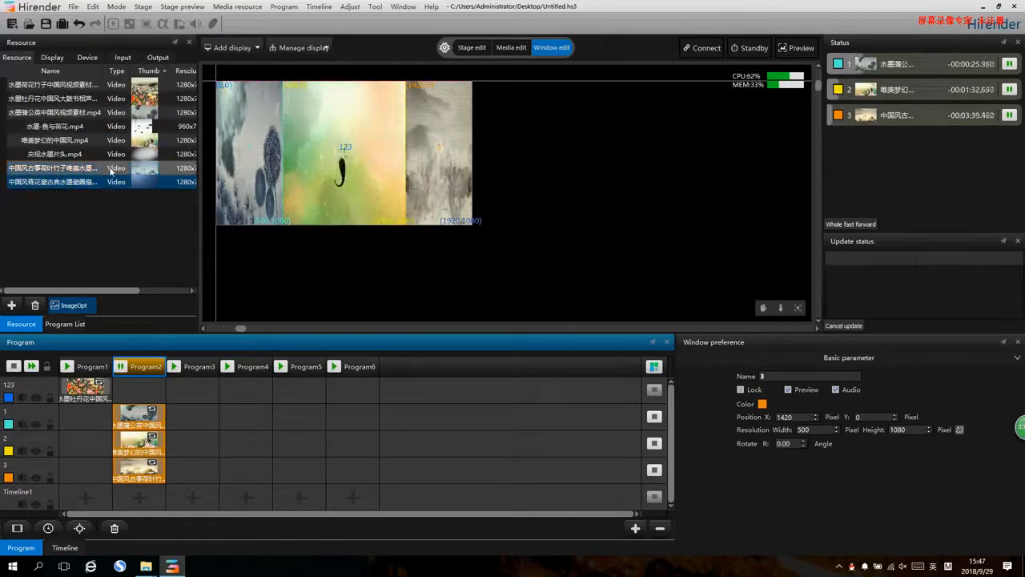
Fill Program3 with 水墨-鱼与荷花.mp4 in window 1, 央视水墨片头.mp4 in window 2 and the 中国风古筝 video in window 3, and play it
left_click(96, 182)
left_click_drag(193, 417, 181, 464)
left_click_drag(88, 169, 194, 441)
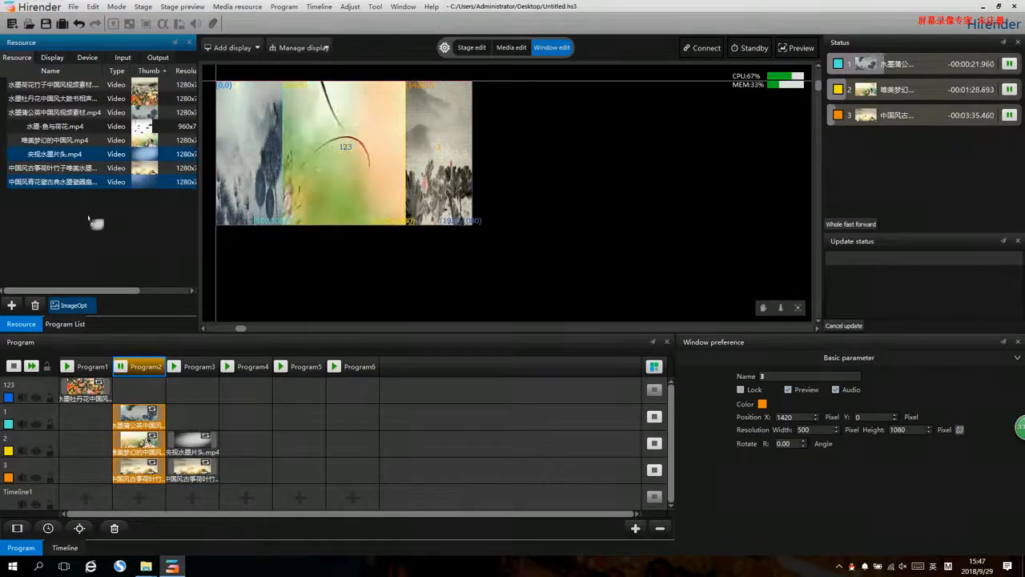
left_click_drag(80, 126, 191, 416)
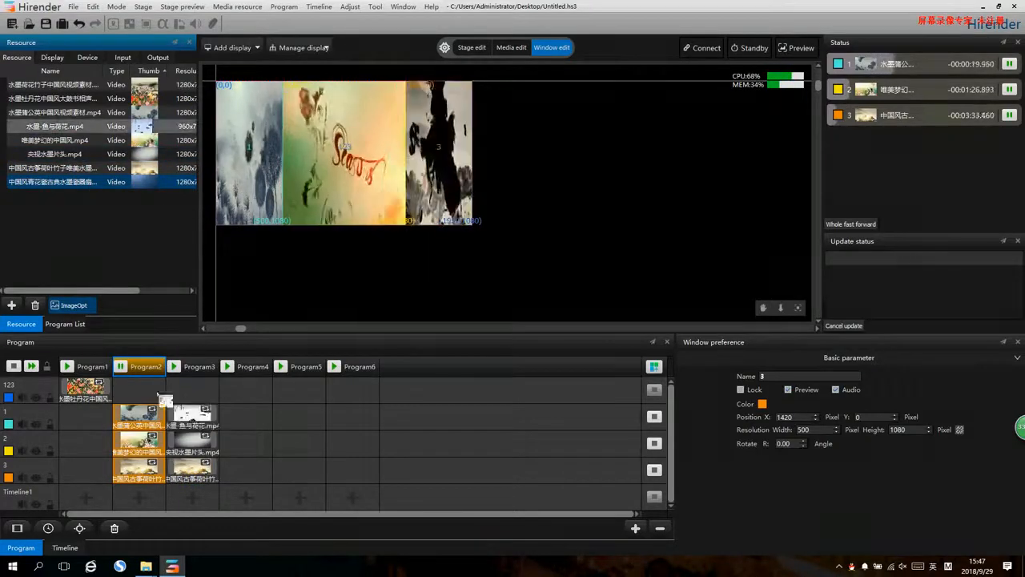
left_click(195, 366)
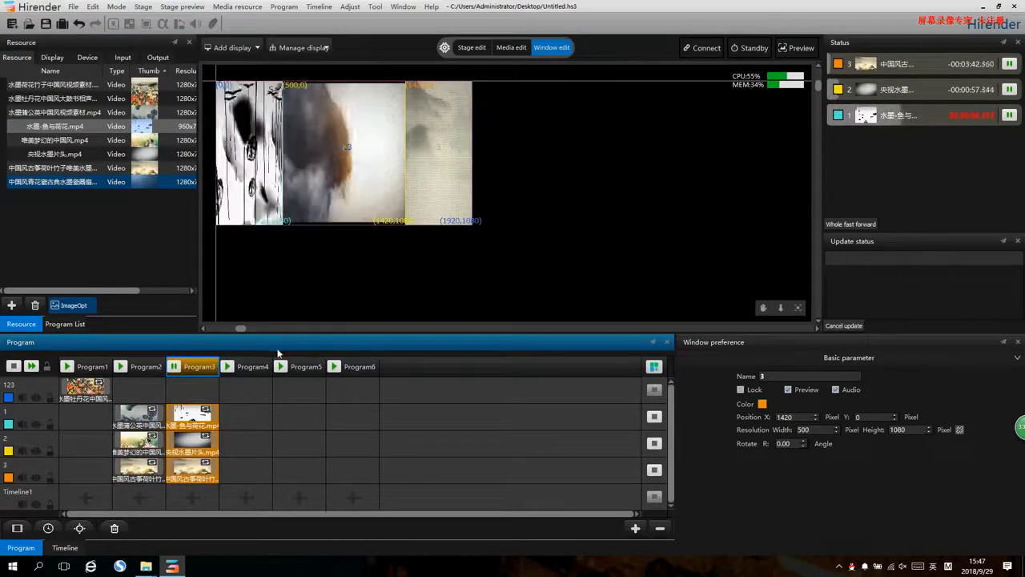
Place the 水墨荷花竹子 video in window 123 under Program4 and play that program
left_click_drag(68, 88, 241, 391)
left_click(228, 366)
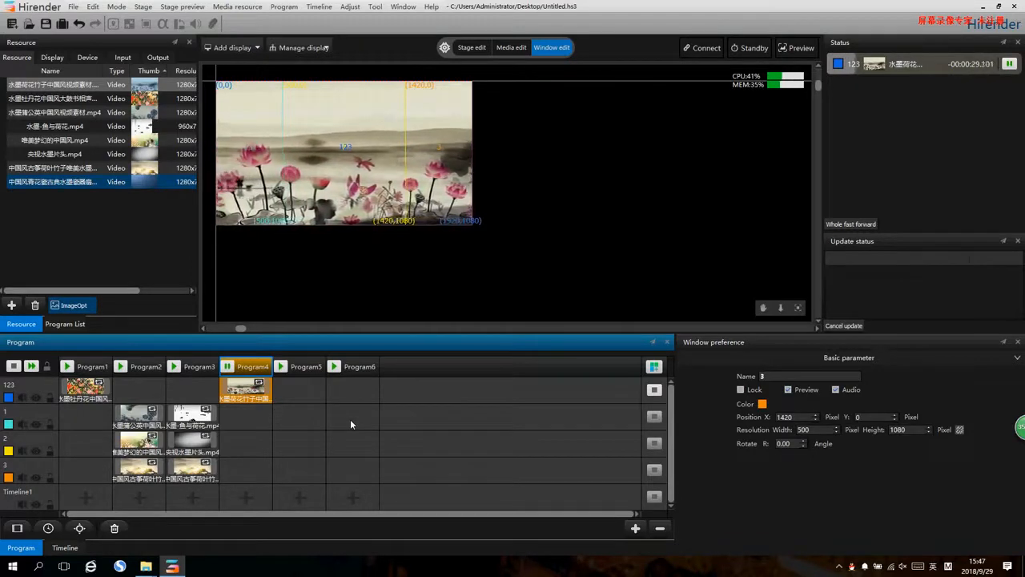
Add two windows and set the new Window2's width to 960 pixels
left_click(17, 528)
left_click(17, 528)
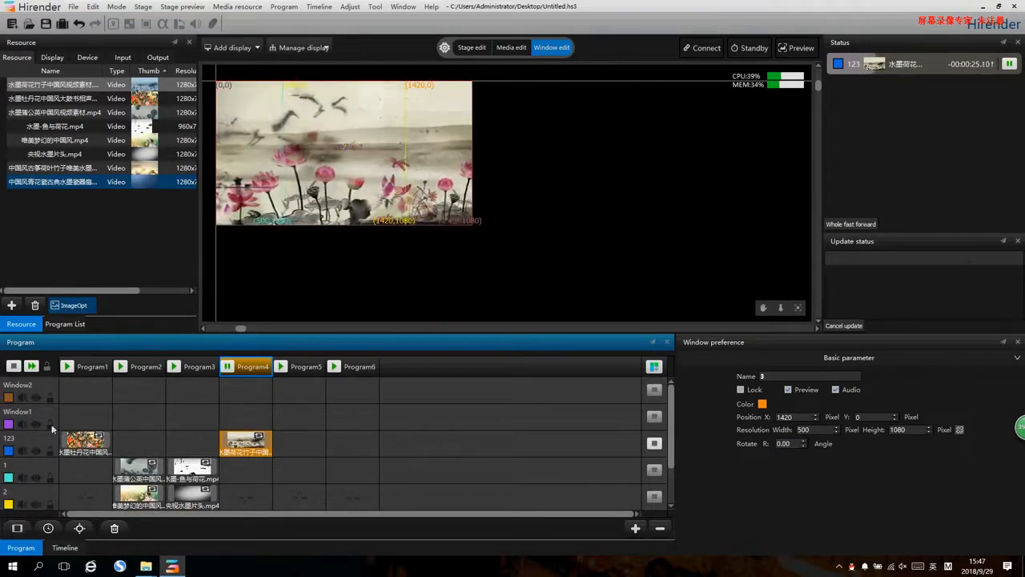
left_click(343, 397)
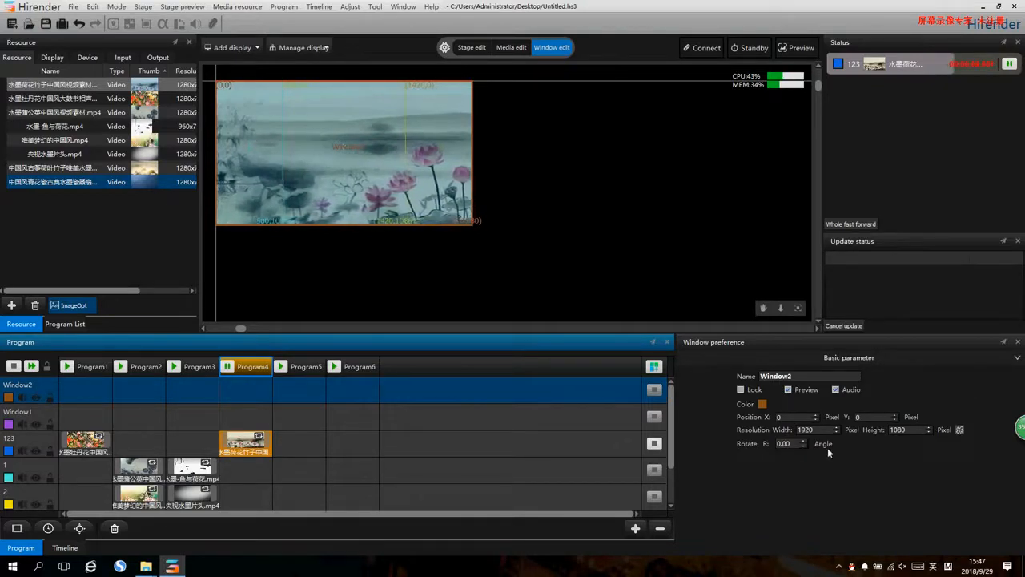
left_click_drag(827, 434, 759, 434)
type("960")
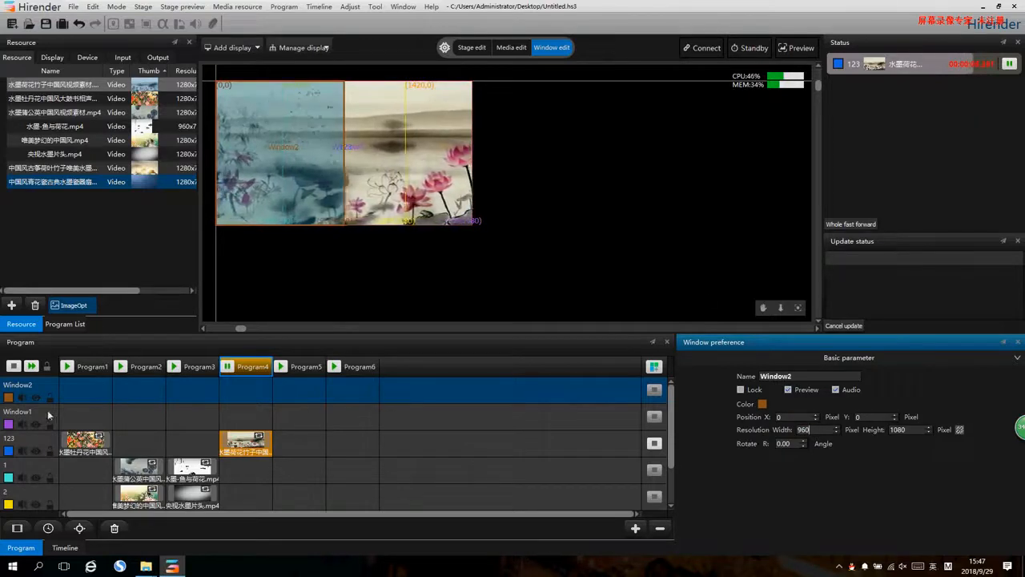
Set Window1's width to 960 pixels and move it beside Window2 at X 960, Y 0
left_click(625, 406)
left_click_drag(827, 430, 733, 425)
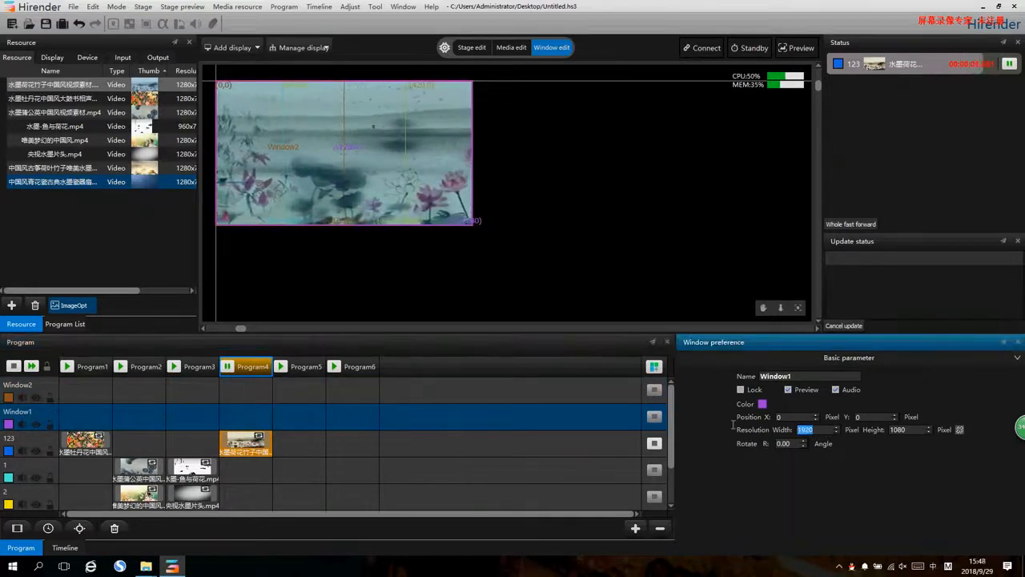
type("960")
key("Return")
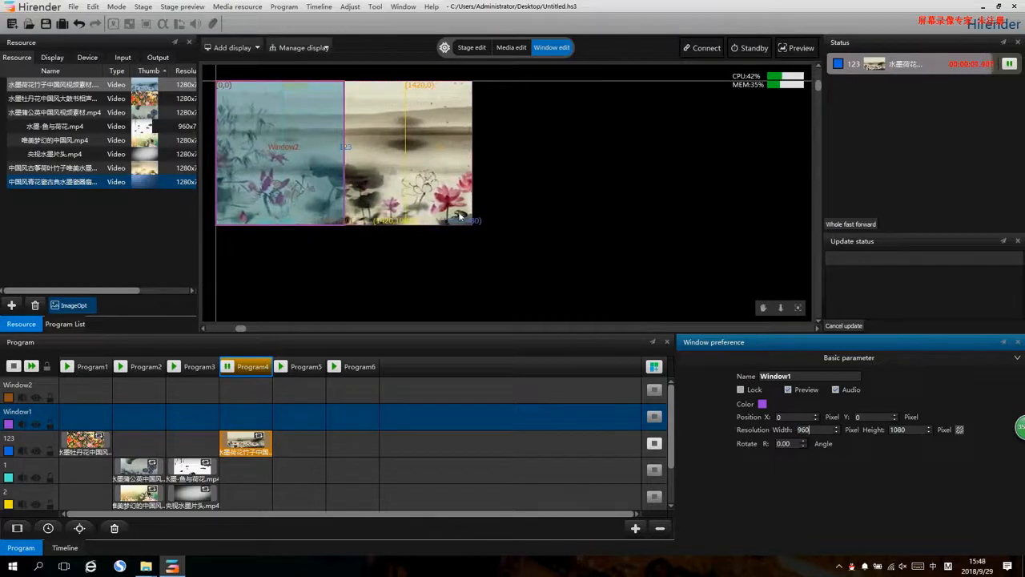
left_click_drag(272, 155, 402, 158)
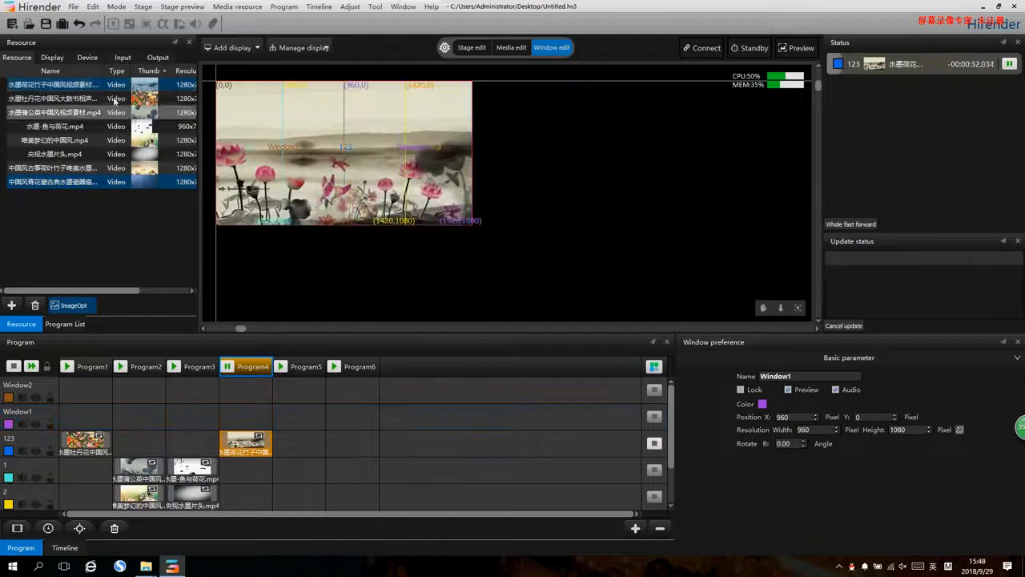
Place the 水墨蒲公英 video in Window2 and 唯美梦幻的中国风.mp4 in Window1 under Program5, and play that program
left_click(113, 126)
left_click_drag(115, 114, 298, 392)
left_click_drag(102, 142, 298, 417)
left_click(280, 366)
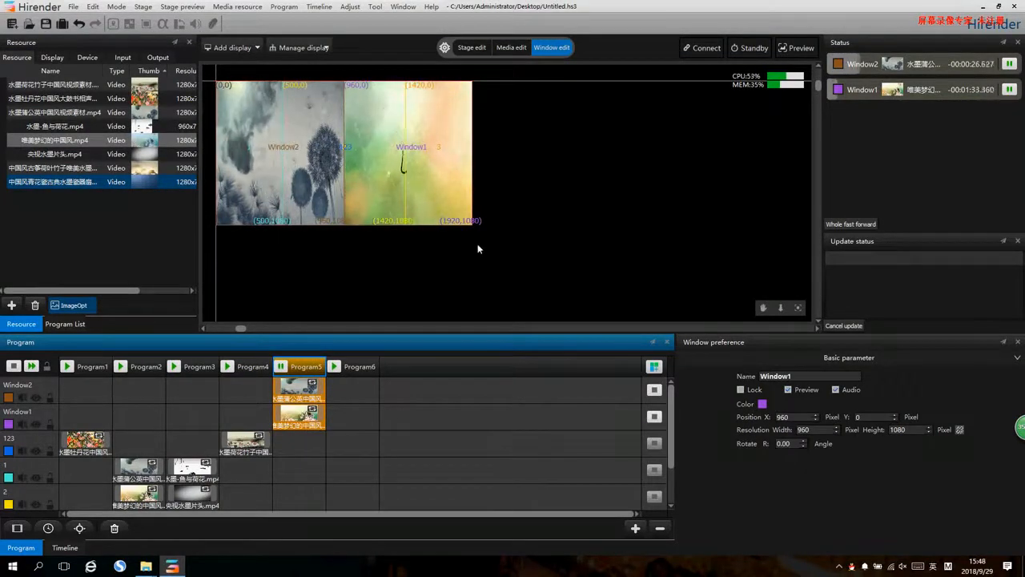
Add four more programs, Program7 to Program10, to the program list
left_click(654, 366)
left_click(654, 366)
left_click(655, 366)
left_click(655, 366)
Fill Program6 with the 水墨蒲公英 video in window 1, the 水墨牡丹花 video in window 2 and 唯美梦幻的中国风.mp4 in window 3
scroll(397, 410, "down", 2)
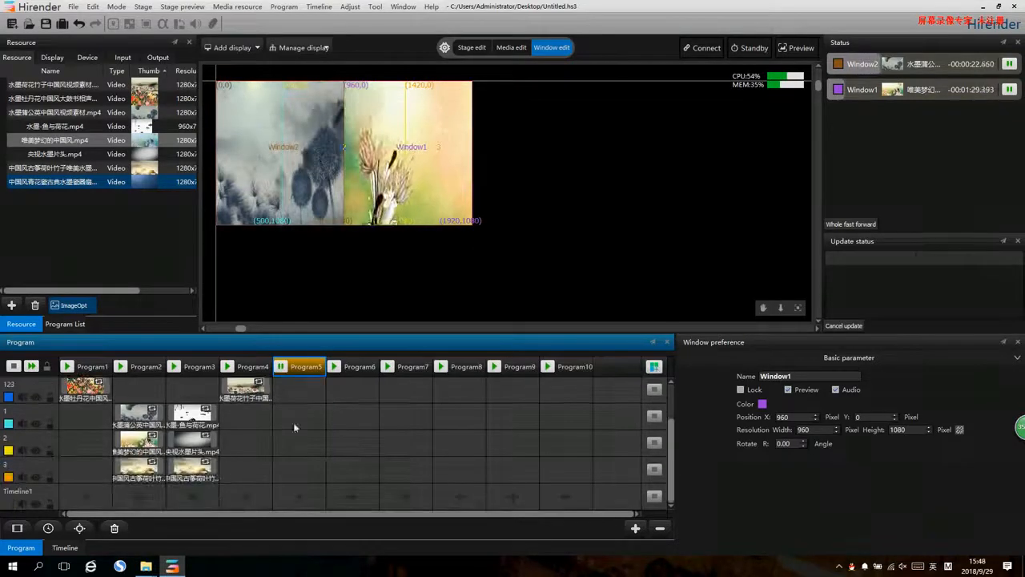
left_click_drag(53, 98, 353, 441)
left_click_drag(114, 113, 351, 417)
left_click_drag(114, 169, 340, 474)
Place the 水墨牡丹花 video in window 123 under Program7, and the 水墨蒲公英 video in window 1 under Program8 and window 2 under Program9
left_click_drag(76, 86, 407, 391)
left_click_drag(76, 113, 472, 415)
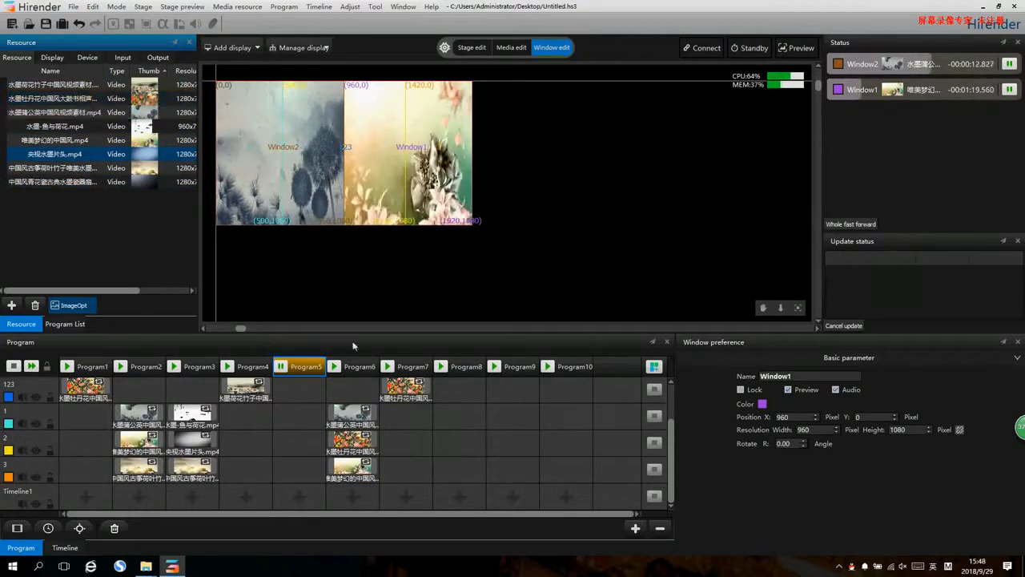
left_click_drag(61, 138, 507, 449)
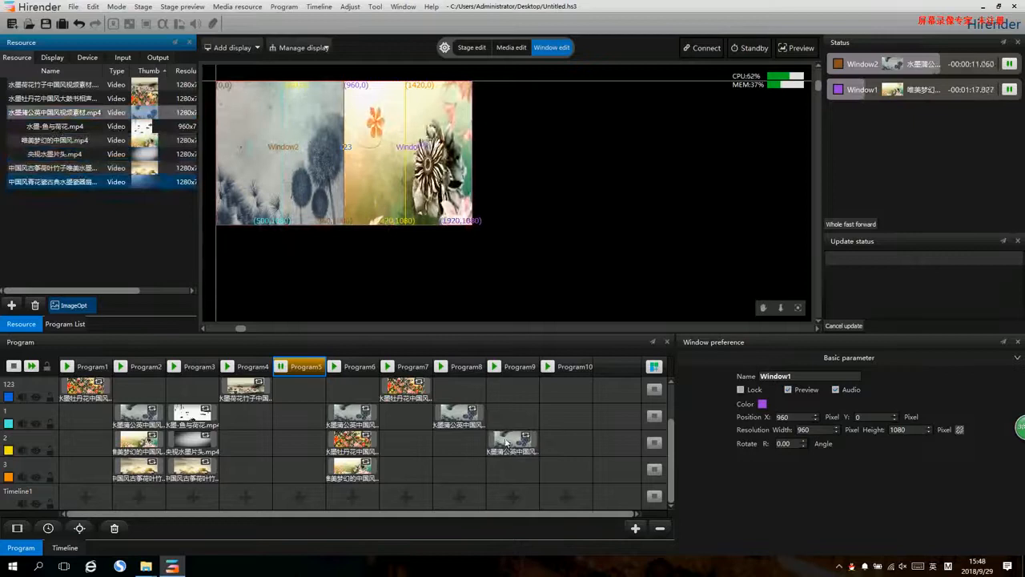
Play Program8, Program7 and Program1 to Program5 in turn, then Program3, Program7 and Program2, to preview switching between their layouts
left_click(442, 369)
left_click(389, 367)
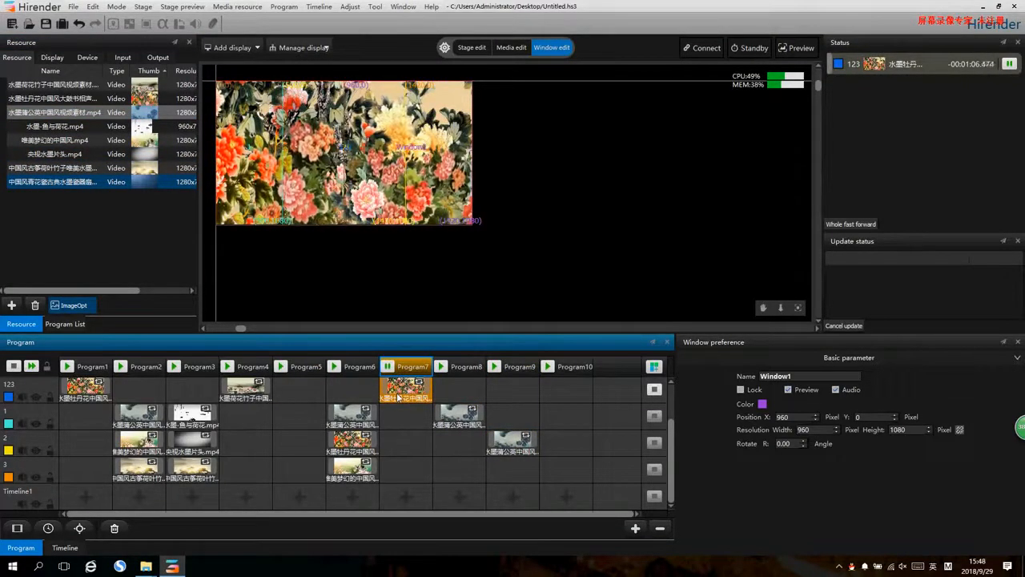
scroll(228, 395, "up", 1)
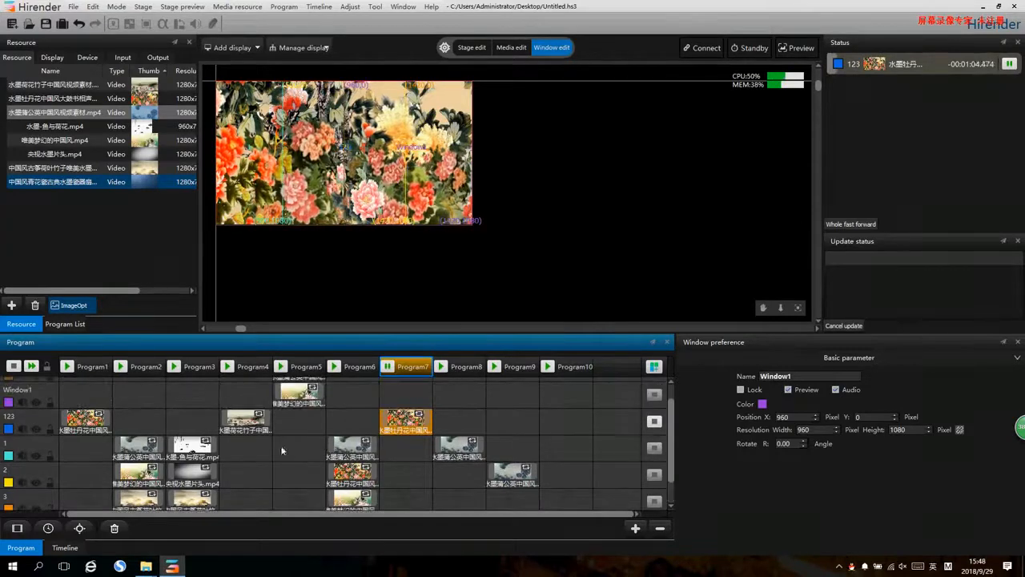
left_click(68, 366)
left_click(120, 367)
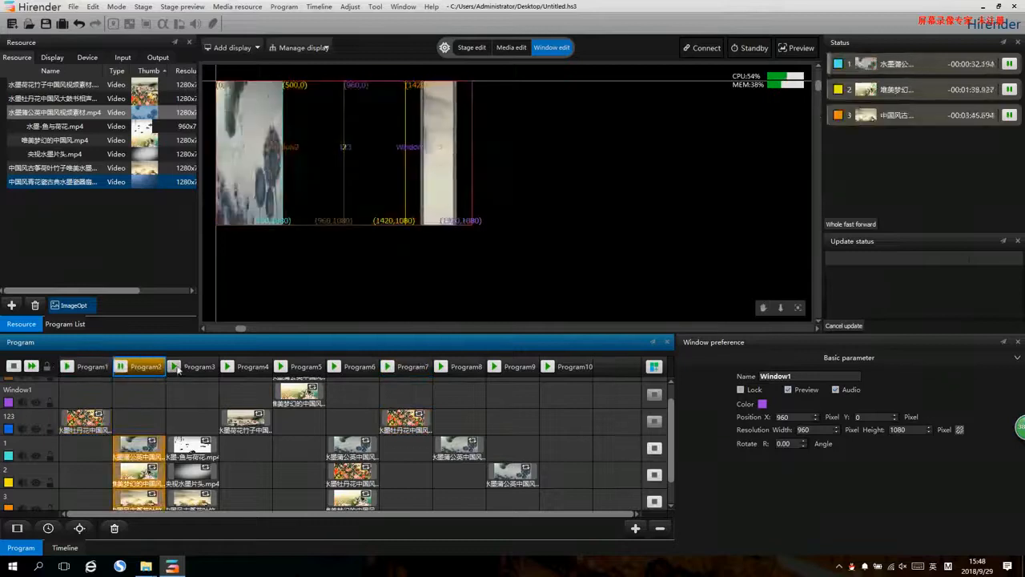
left_click(176, 368)
left_click(228, 368)
left_click(281, 369)
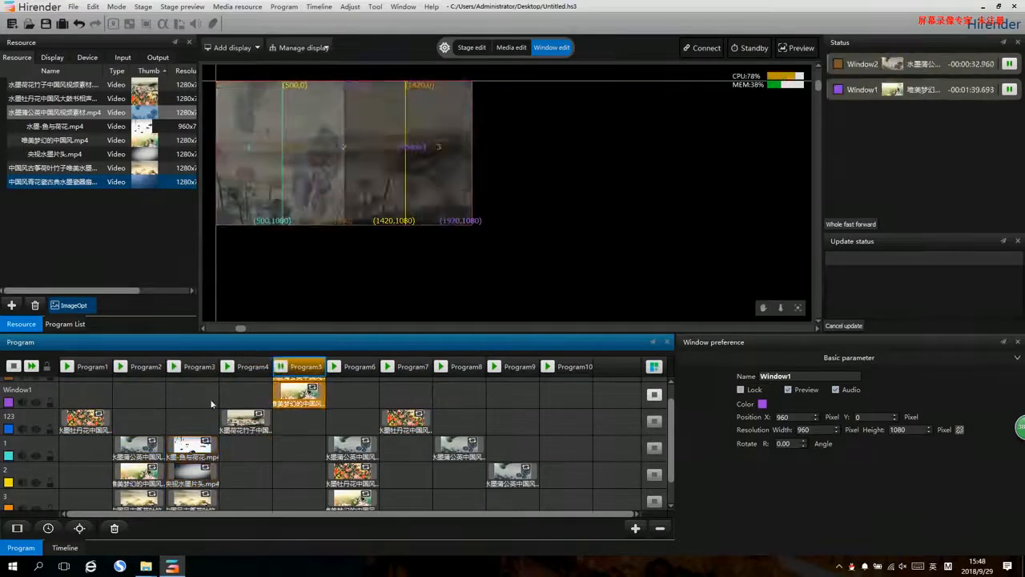
left_click(173, 366)
left_click(387, 366)
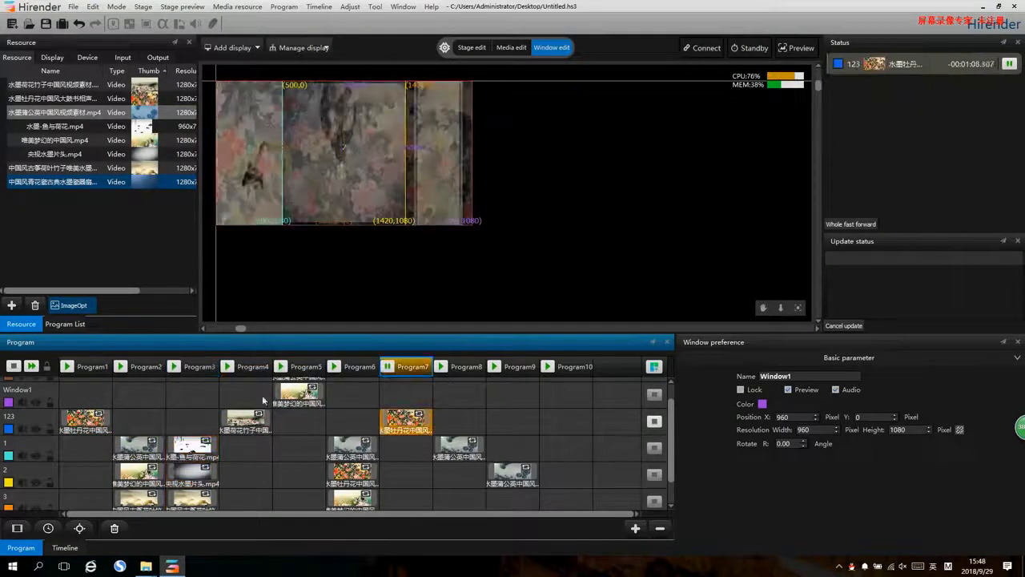
left_click(121, 366)
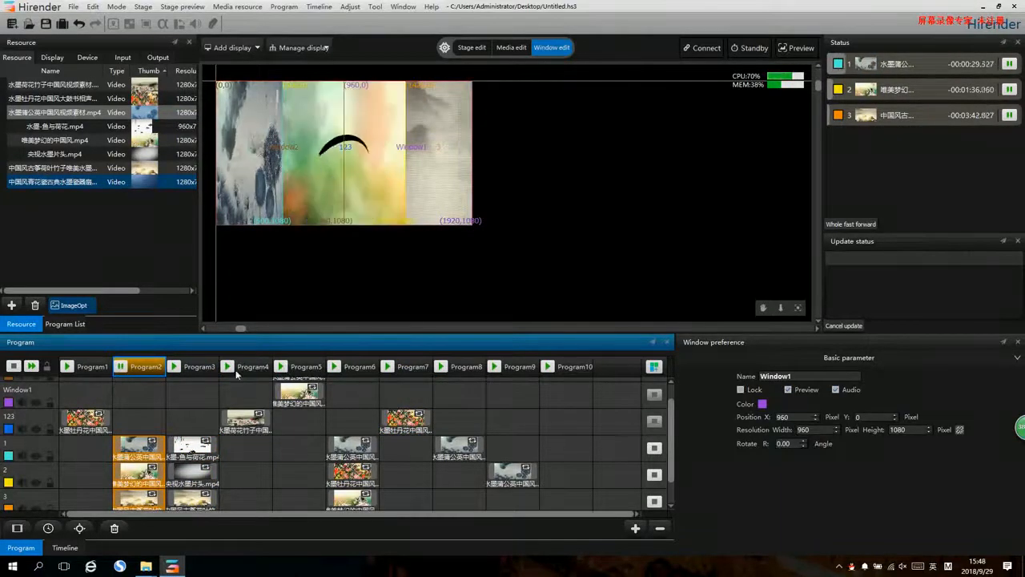
Enable instant play on the left/right key in the general preferences
left_click(72, 7)
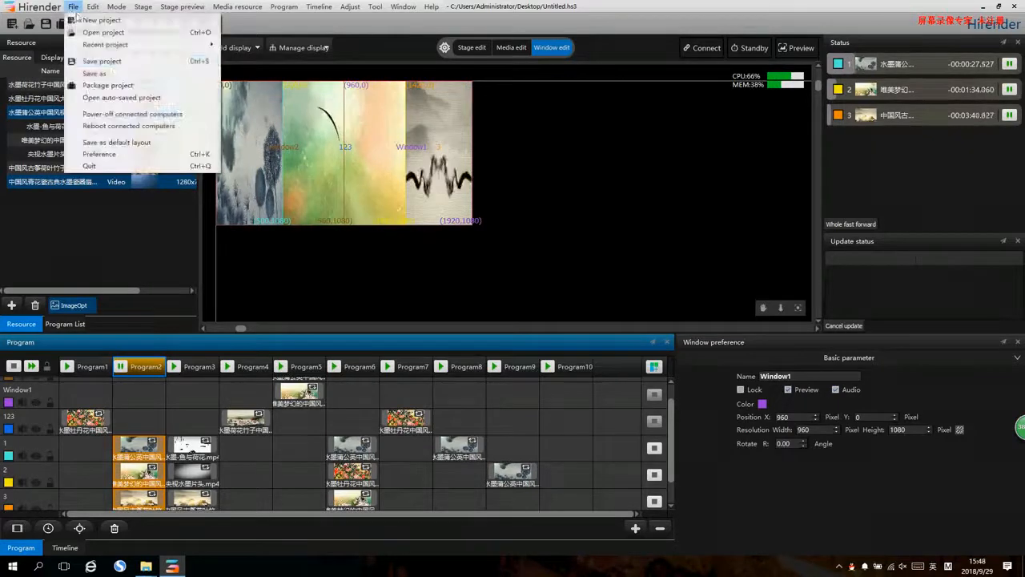
left_click(106, 154)
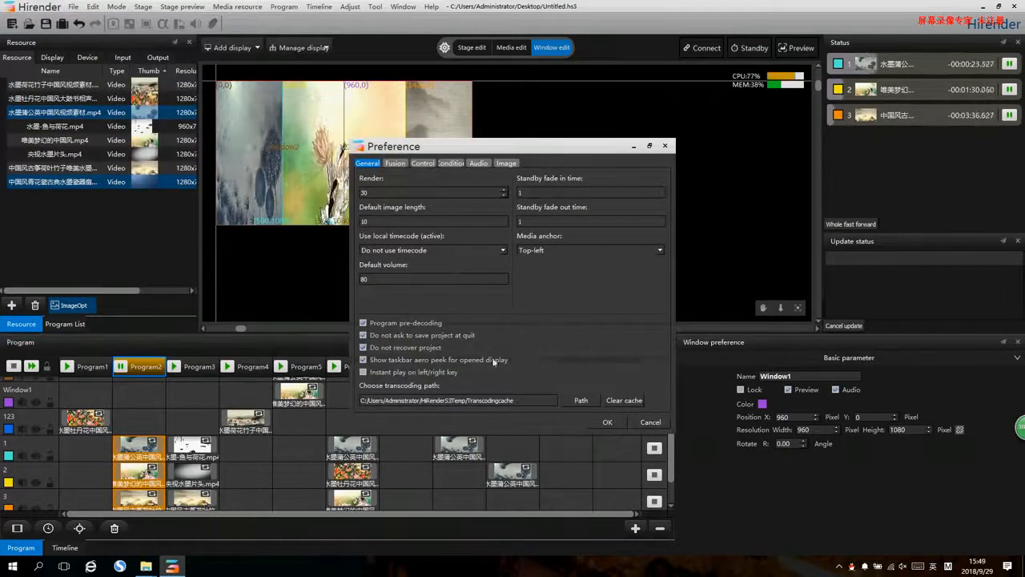
left_click(363, 372)
left_click(611, 423)
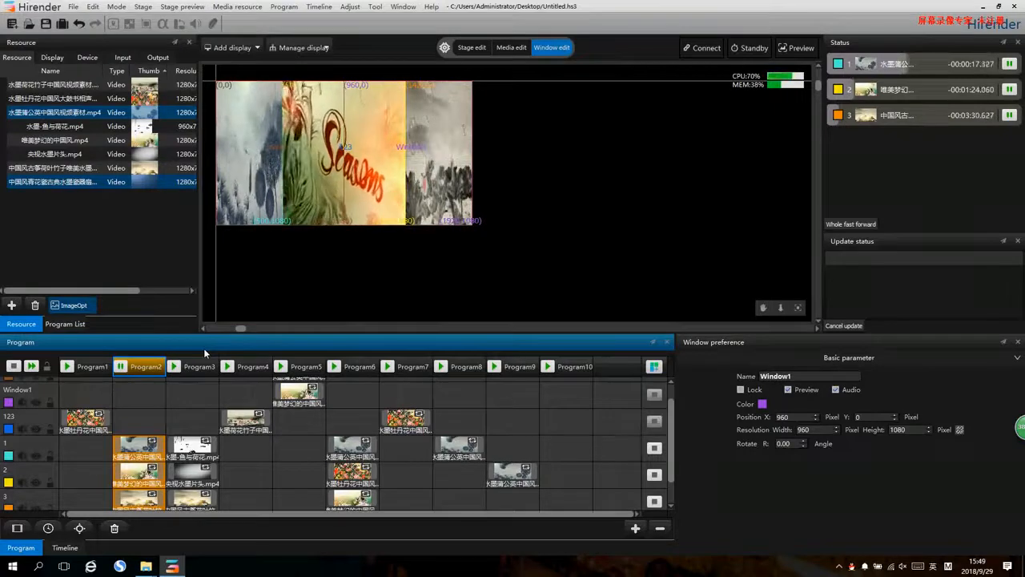
Switch back and forth between neighbouring programs using instant play, ending on Program4
key("Right")
key("Right")
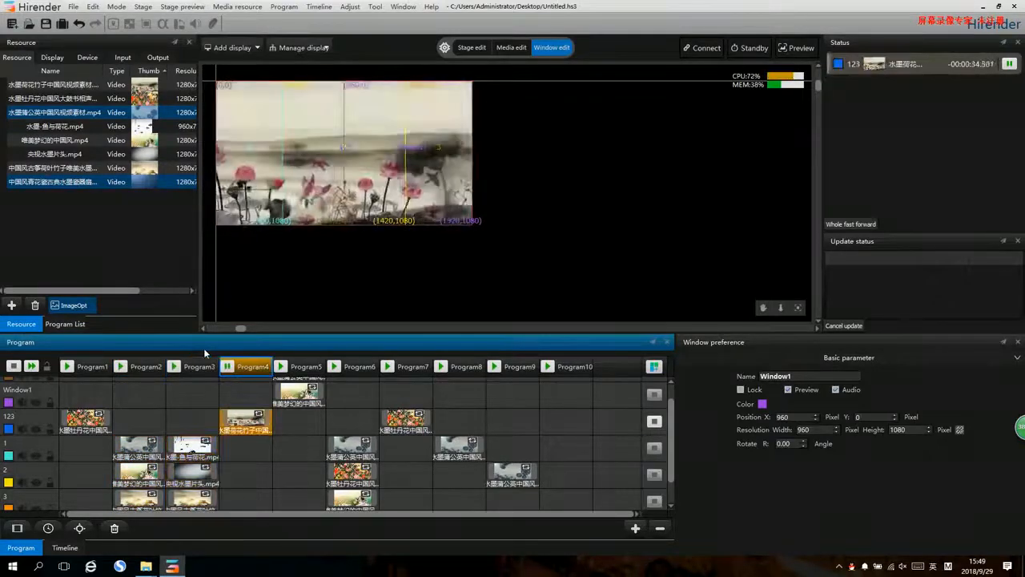
key("Left")
key("Left")
key("Right")
key("Right")
key("Right")
key("Right")
key("Left")
key("Left")
key("Left")
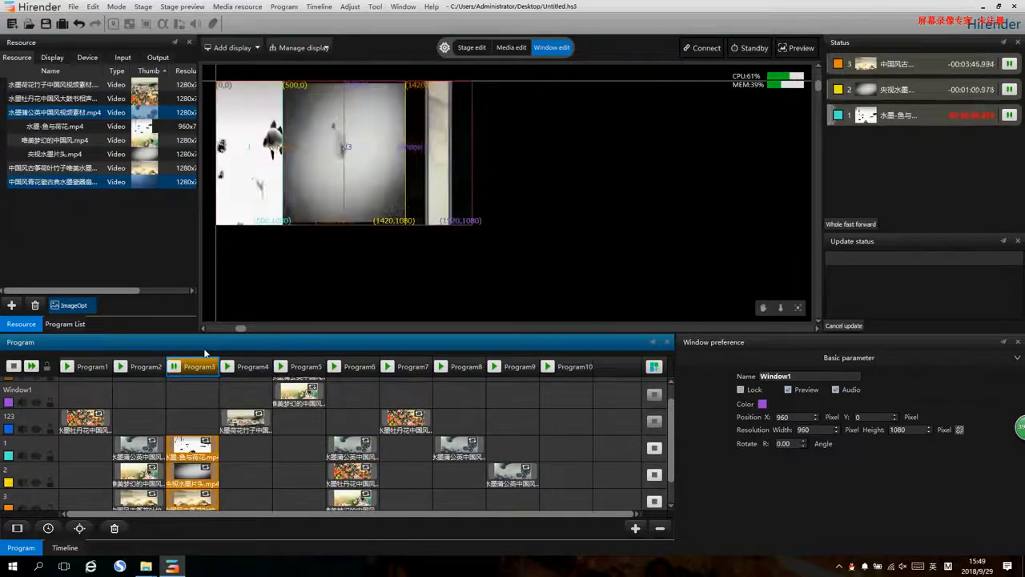
key("Right")
key("Right")
key("Left")
key("Left")
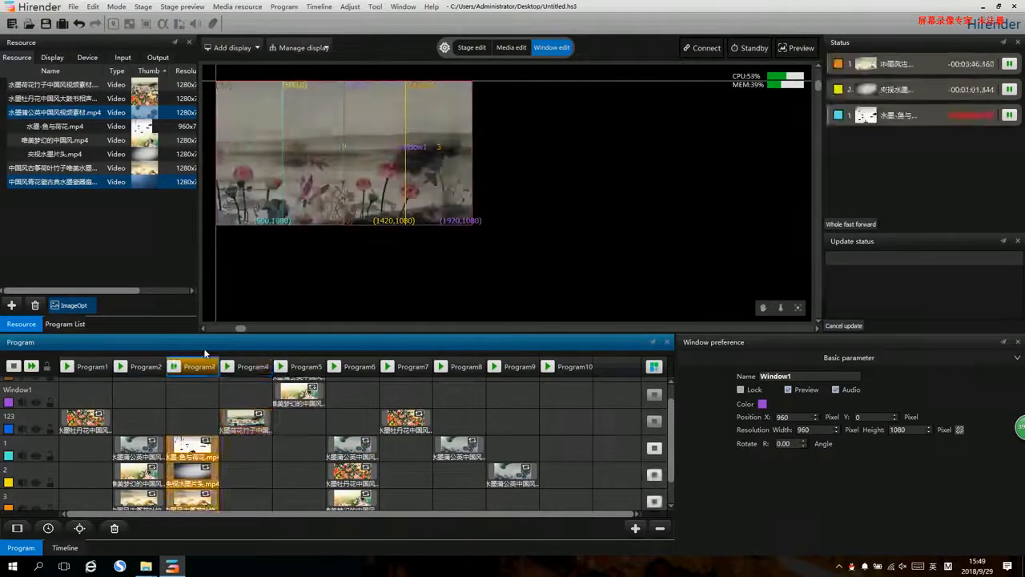
key("Right")
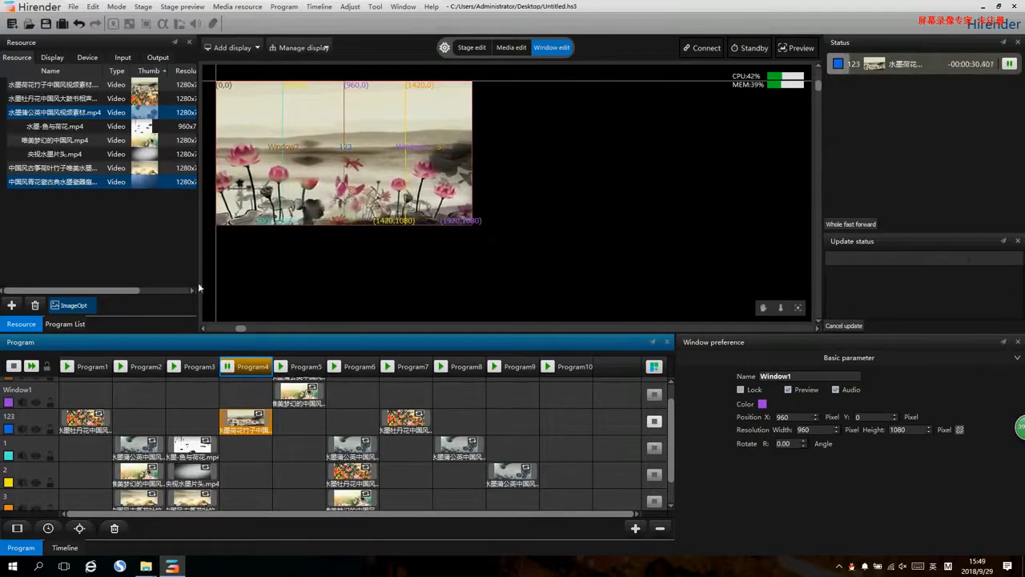
Assign z as the keyboard trigger of Program2
left_click(99, 368)
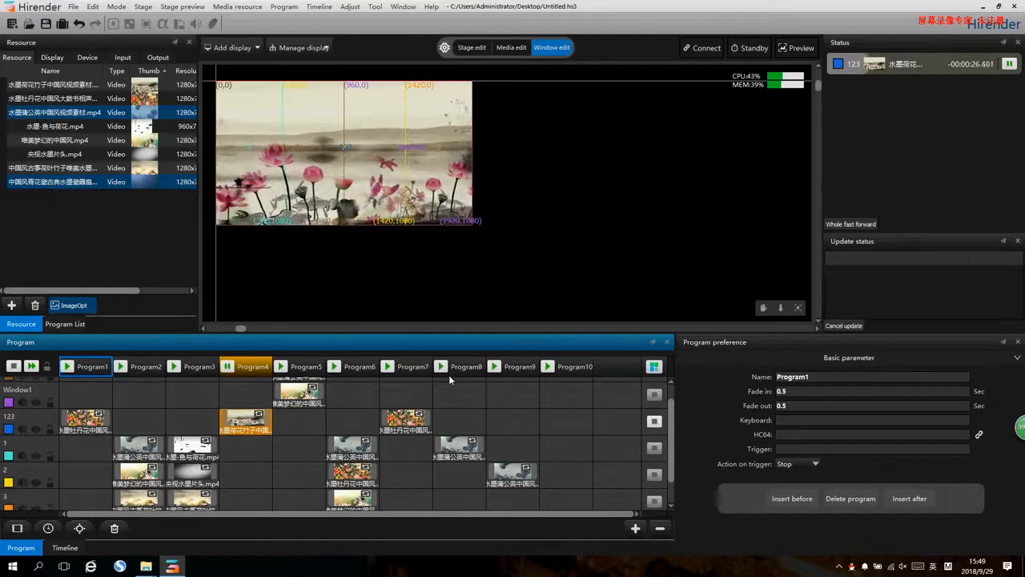
left_click(141, 370)
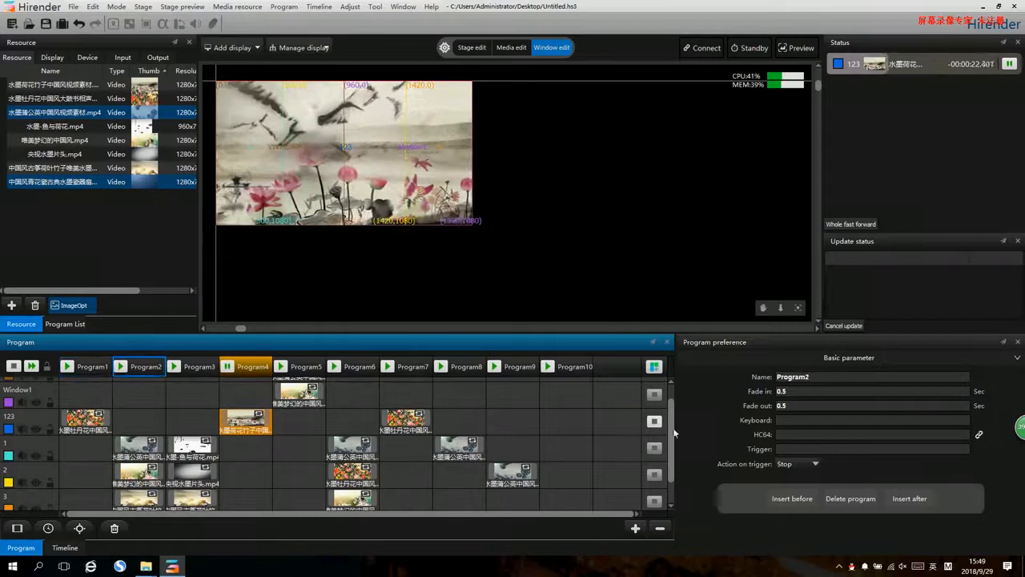
left_click(801, 421)
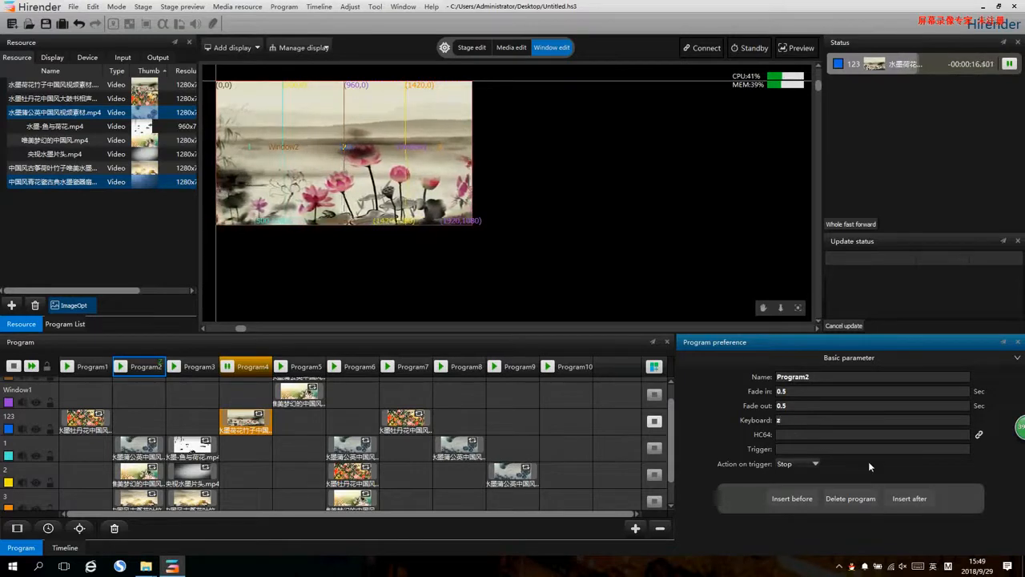
Assign x as the keyboard trigger of Program3, and test the z and x triggers by playing Program2 and Program3
left_click(201, 369)
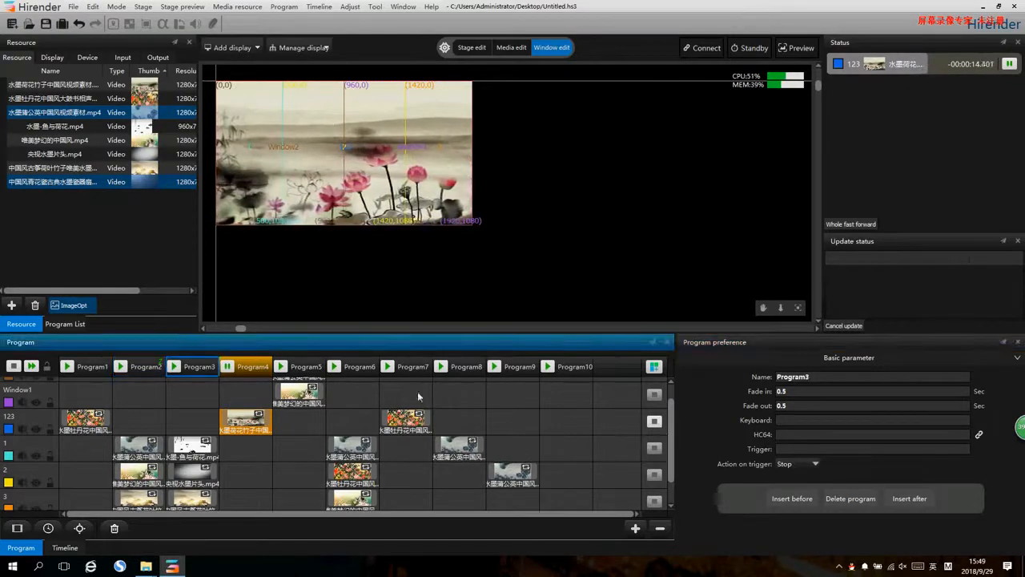
left_click(794, 421)
type("x")
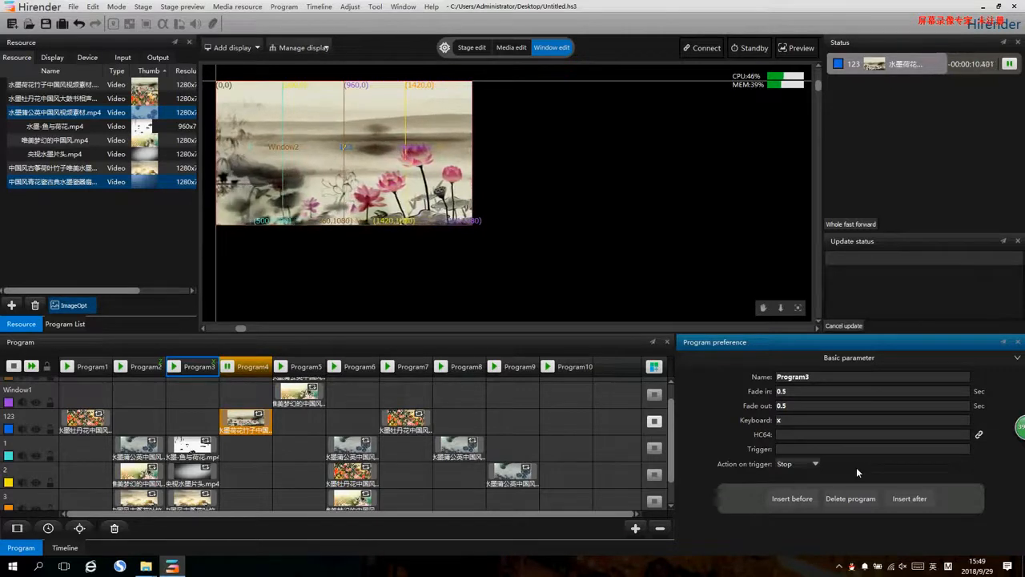
left_click(532, 347)
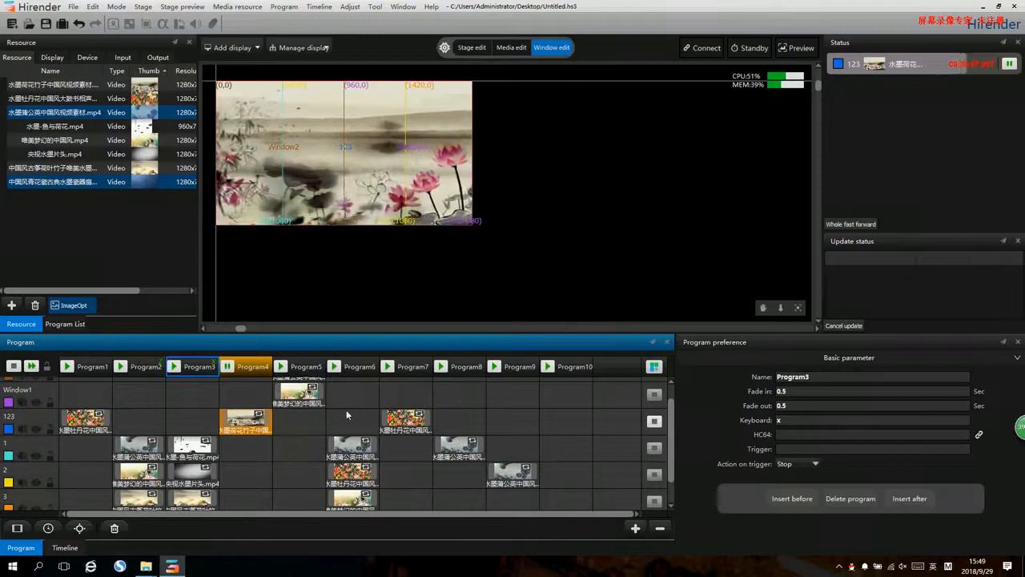
key("z")
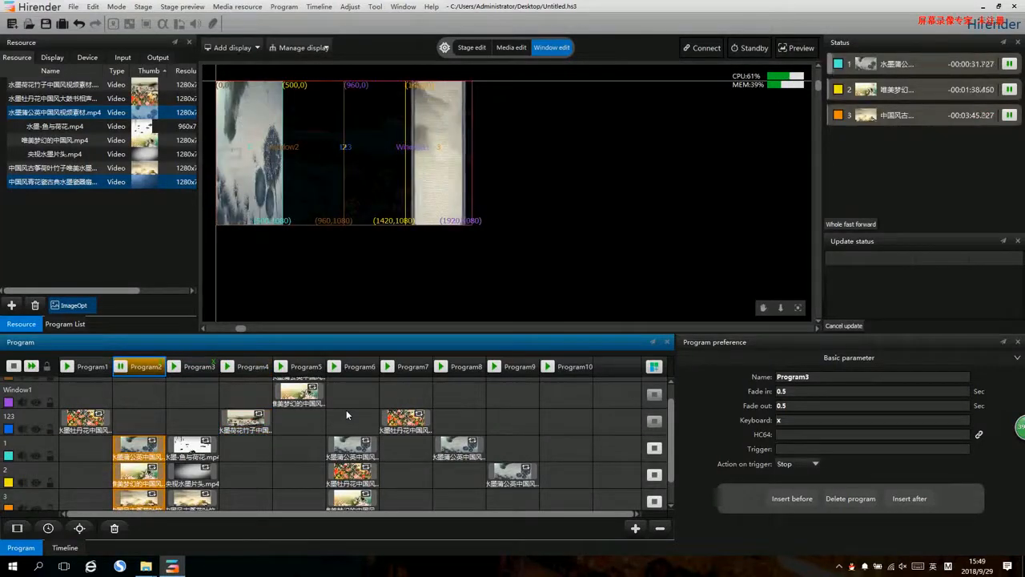
key("x")
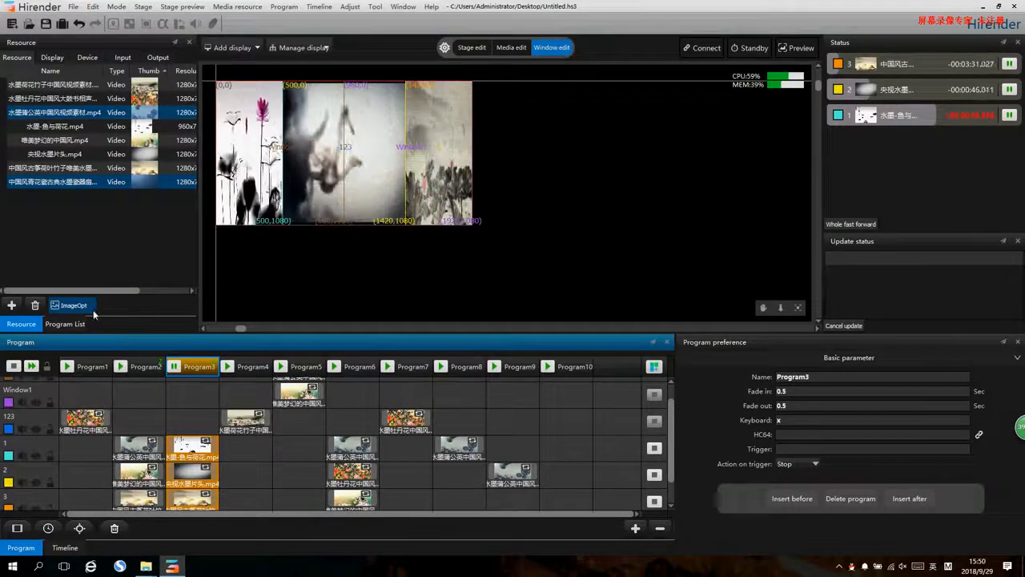
Add a MIDI controller input named qq with channel 4 and controller 2
left_click(122, 58)
left_click(92, 136)
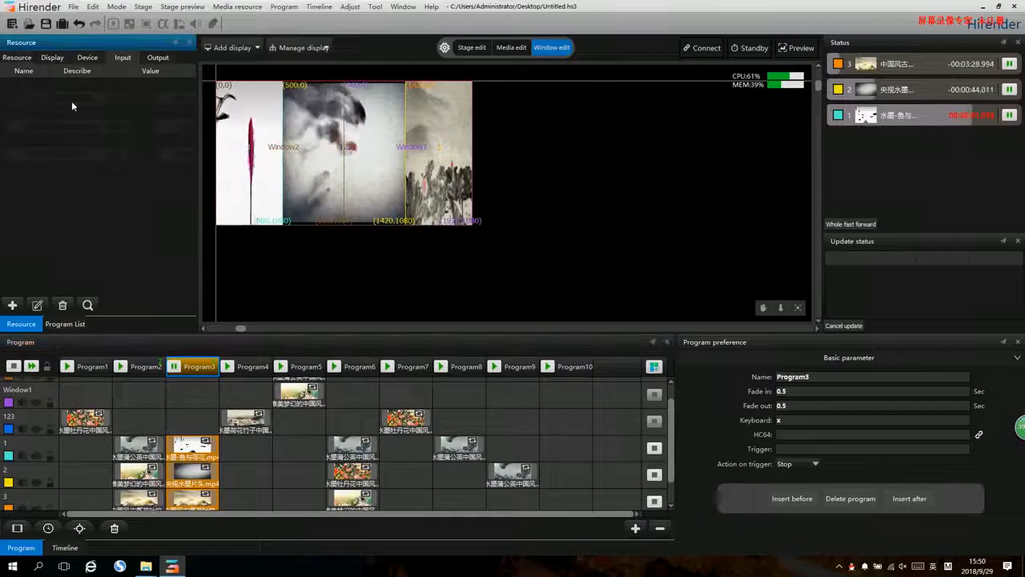
left_click(14, 305)
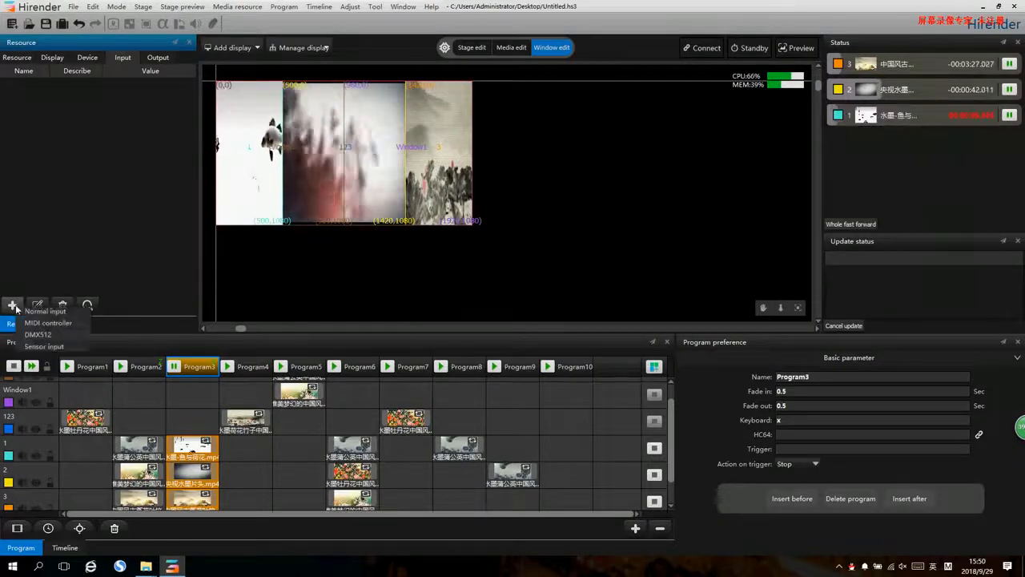
left_click(56, 323)
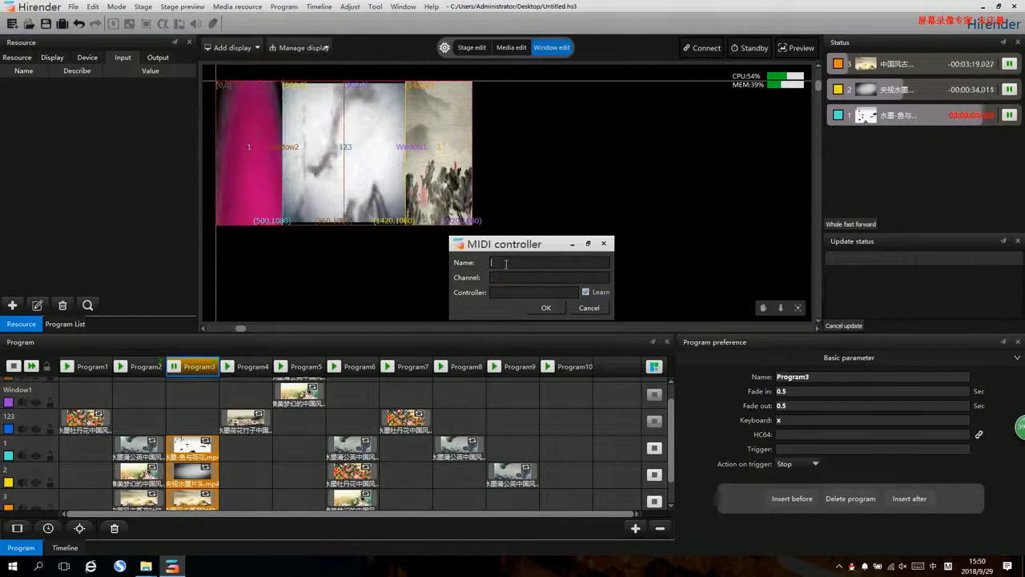
type("qq")
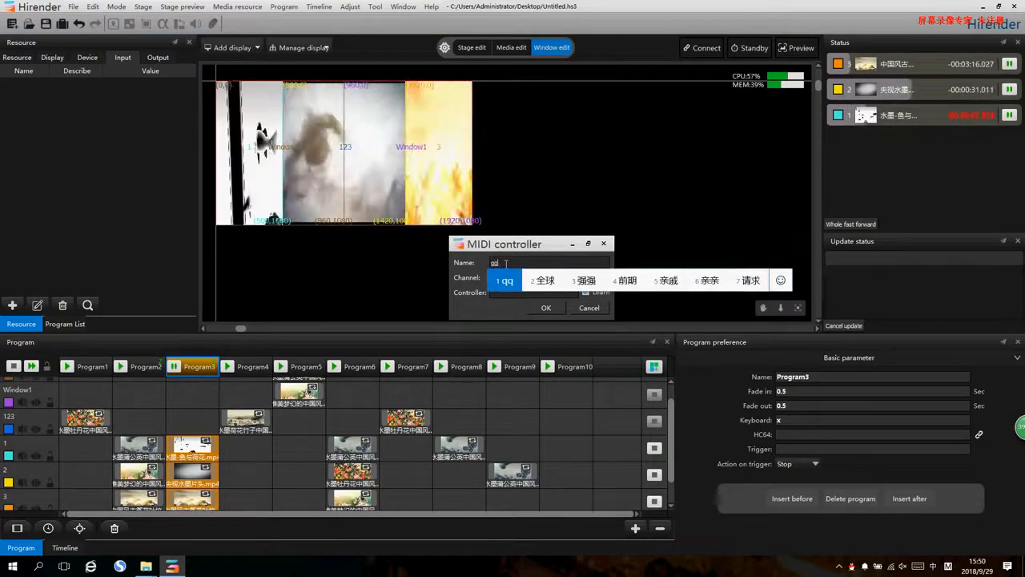
key("Return")
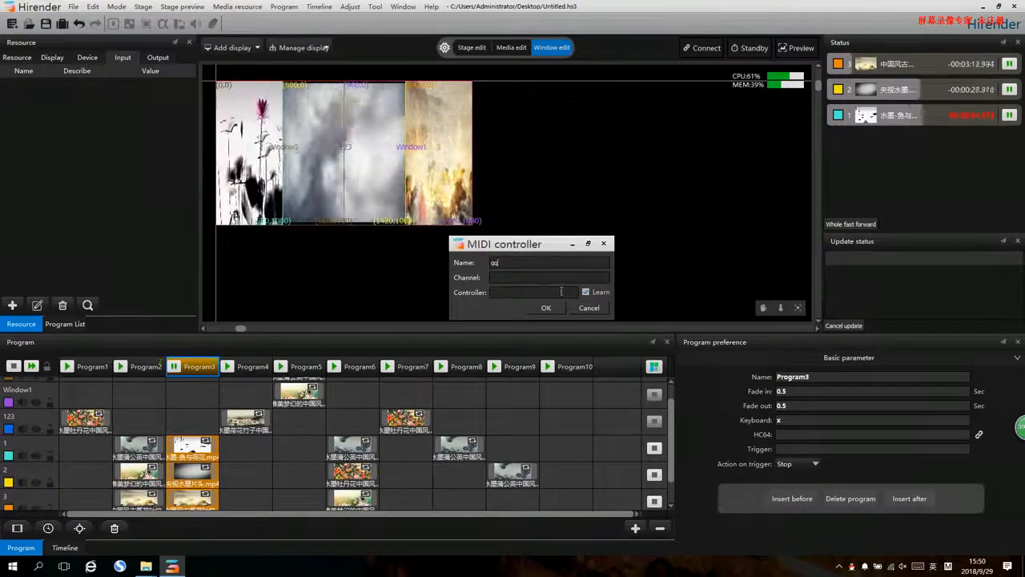
left_click(516, 277)
type("4")
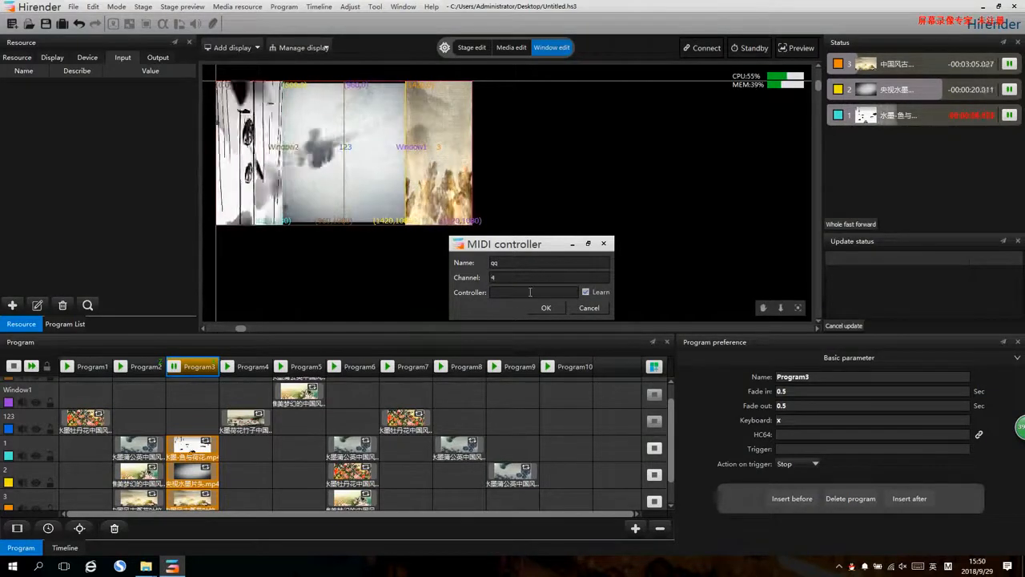
left_click(529, 292)
type("2")
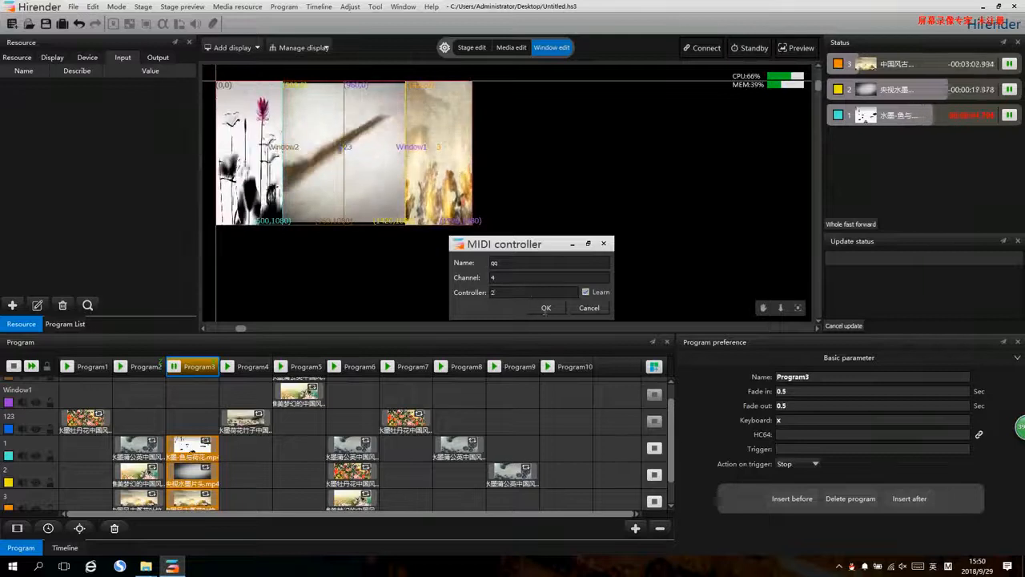
left_click(546, 308)
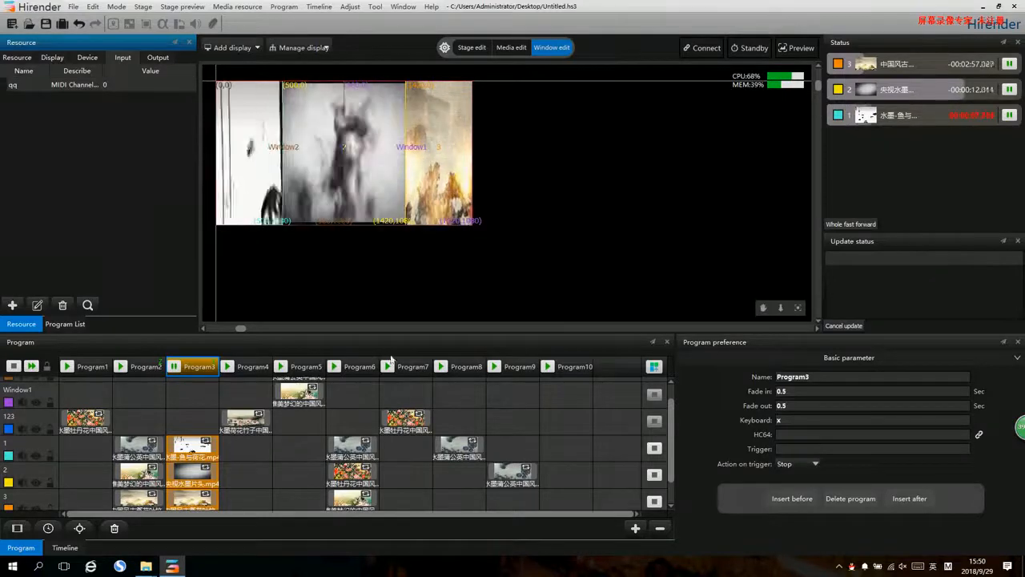
Set the trigger of Program6 to the qq input
left_click(357, 366)
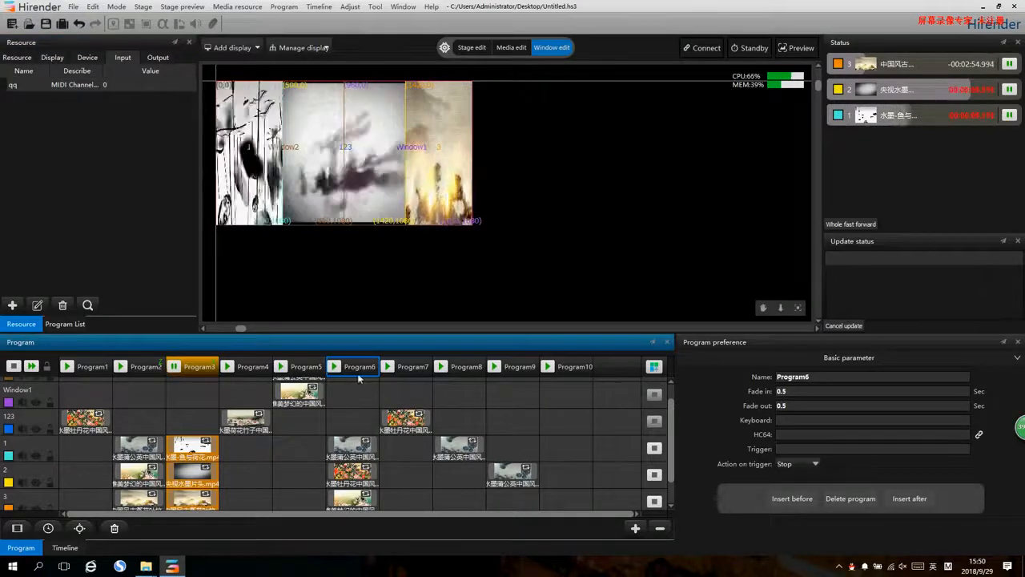
left_click(796, 451)
type("qq")
key("Return")
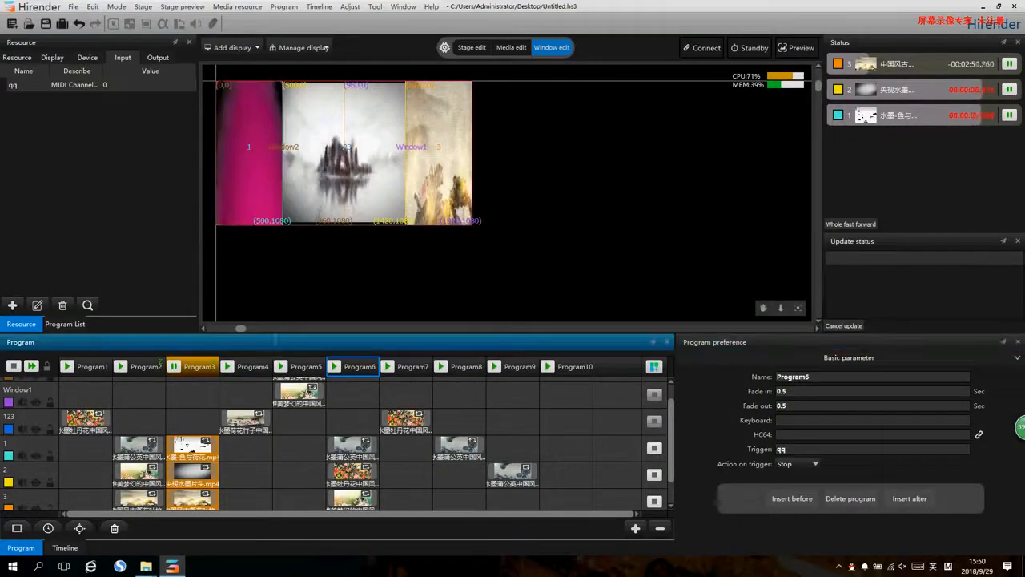
Test the Program6 trigger by raising the qq input's value and returning it to 0, and play Program2
left_click(150, 85)
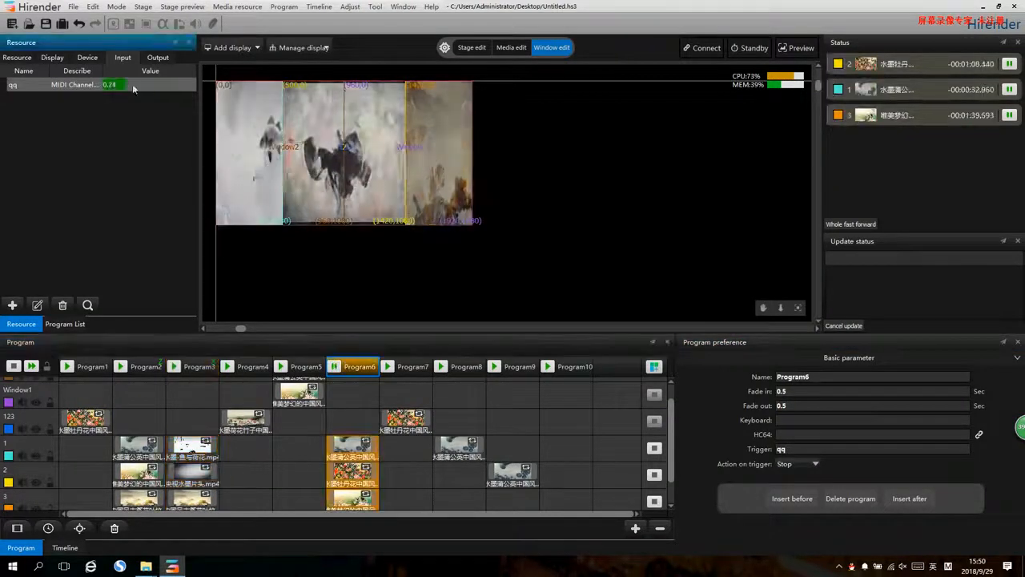
left_click_drag(165, 85, 172, 85)
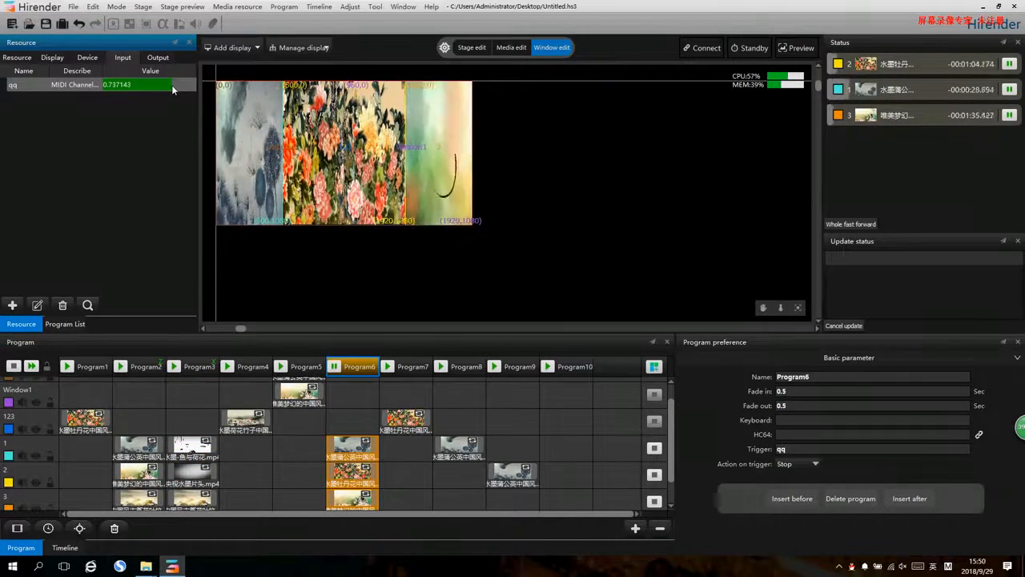
left_click_drag(172, 85, 102, 85)
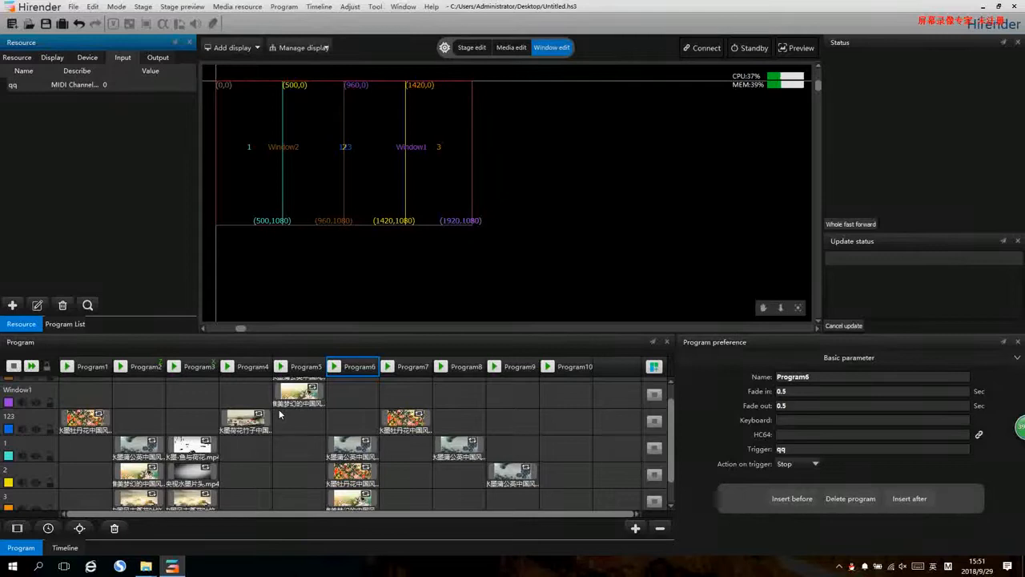
left_click(126, 367)
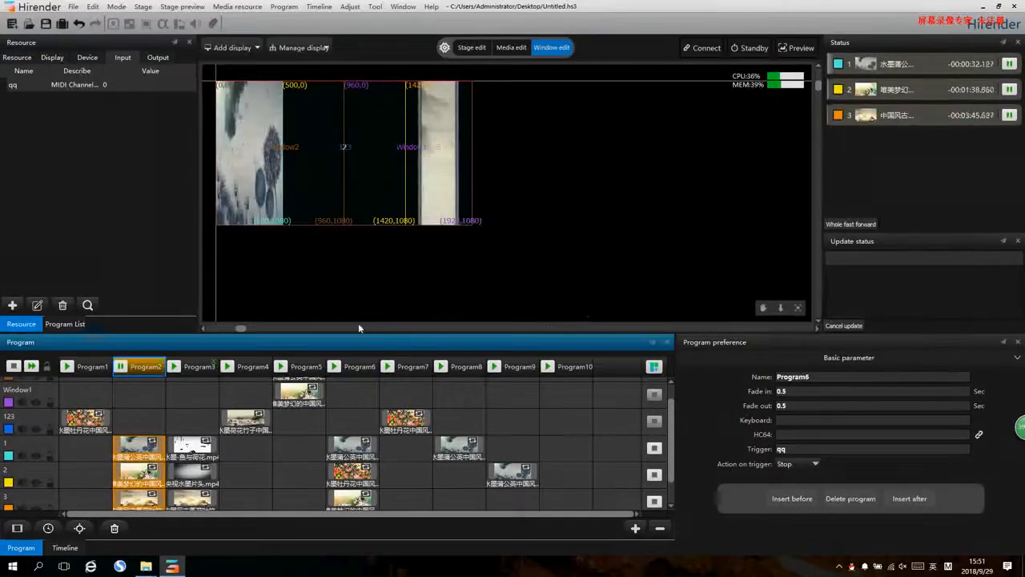
Set the play mode of Program3's clip in window 1 to Jump to other program, with Program8 as the target
left_click(90, 423)
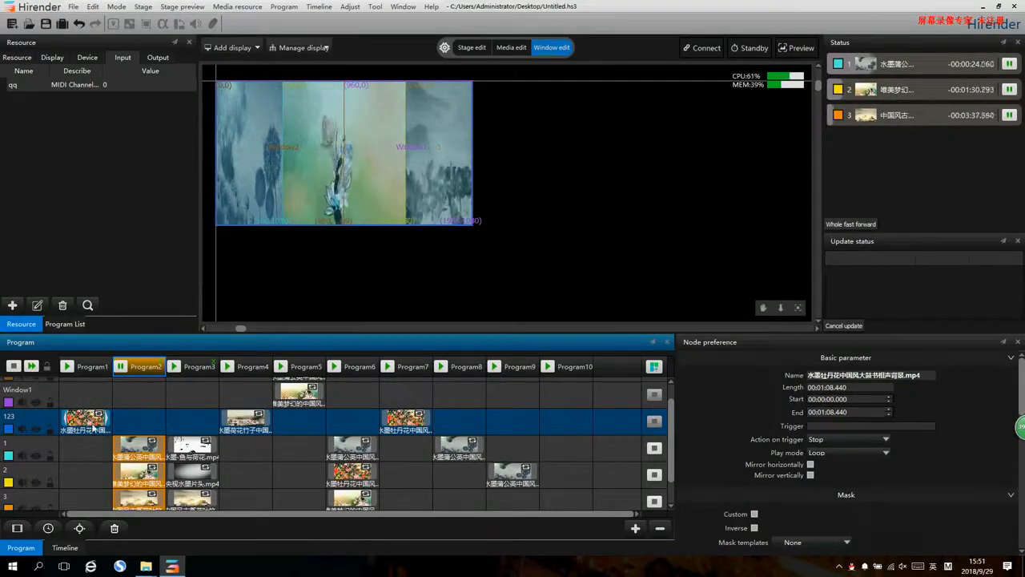
scroll(267, 415, "down", 1)
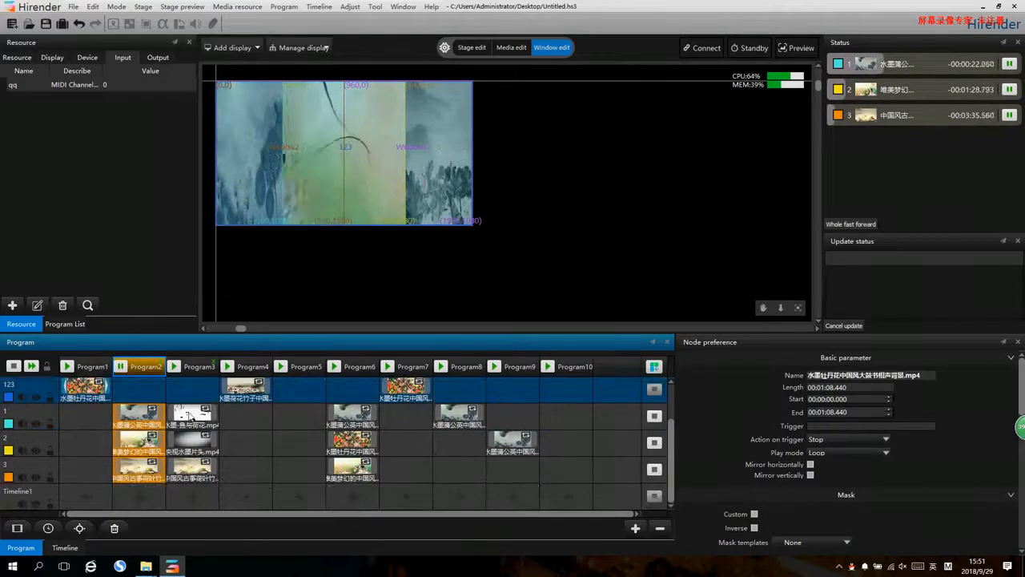
left_click(193, 412)
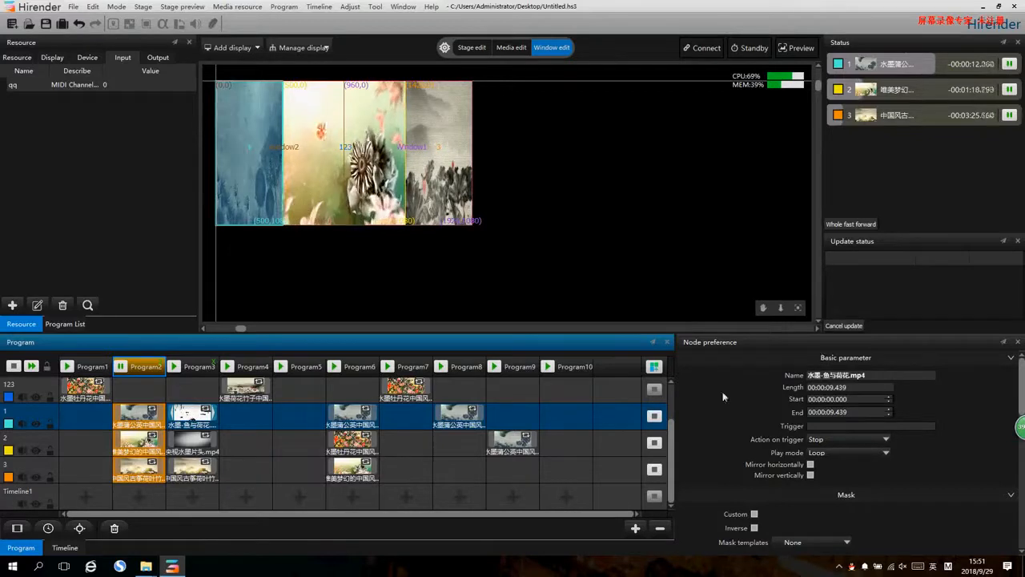
left_click(856, 453)
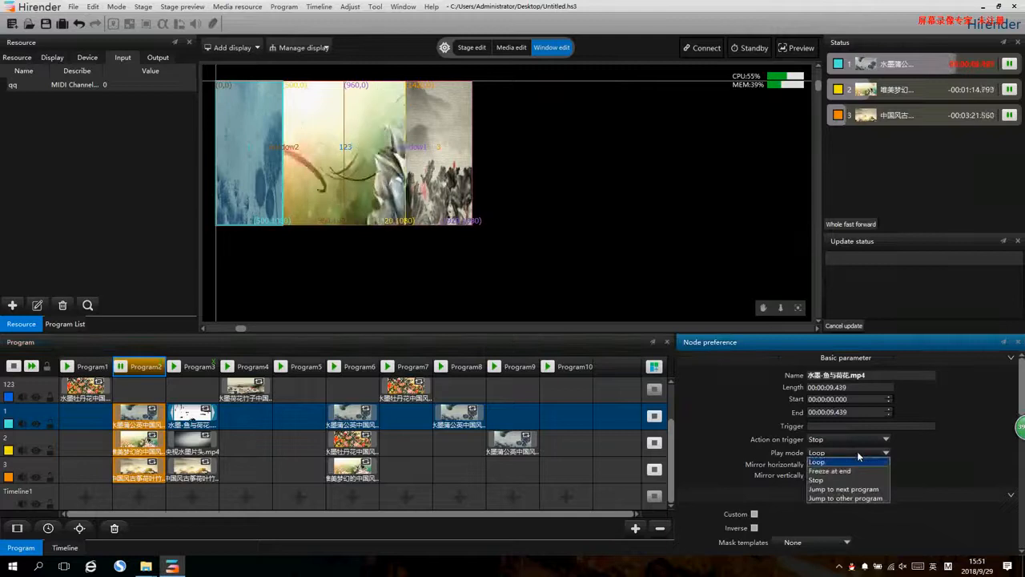
left_click(862, 498)
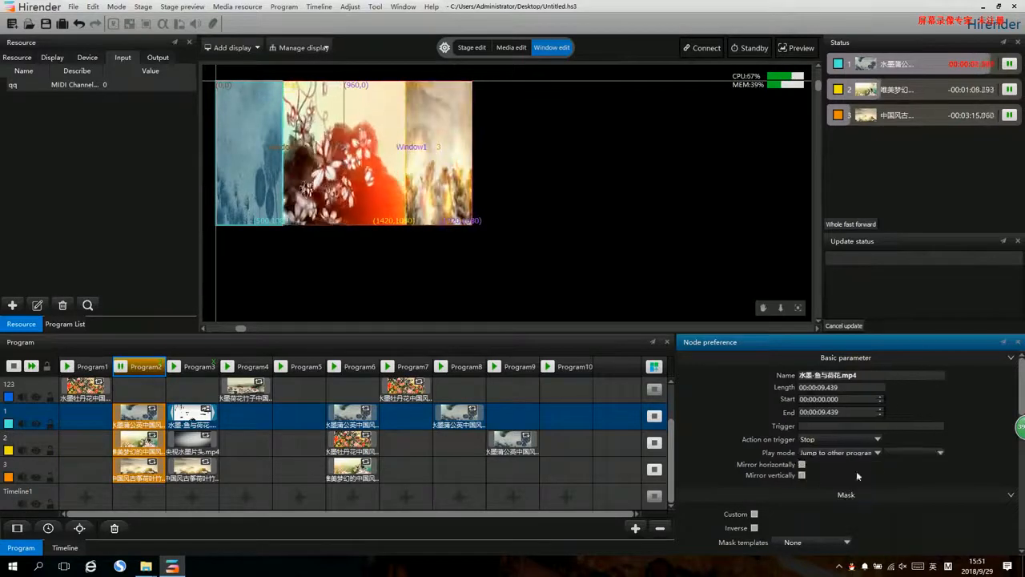
left_click(917, 451)
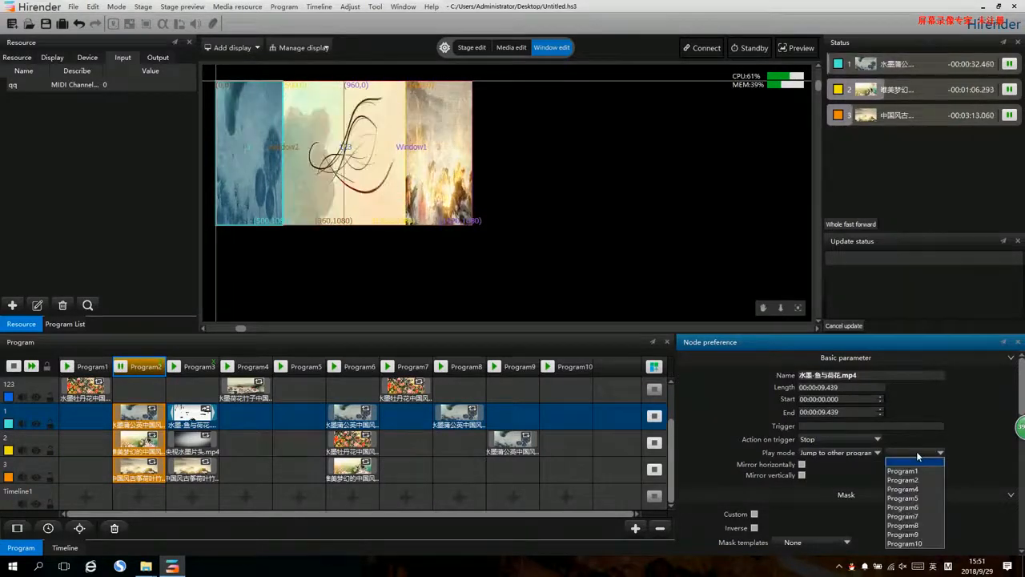
left_click(910, 526)
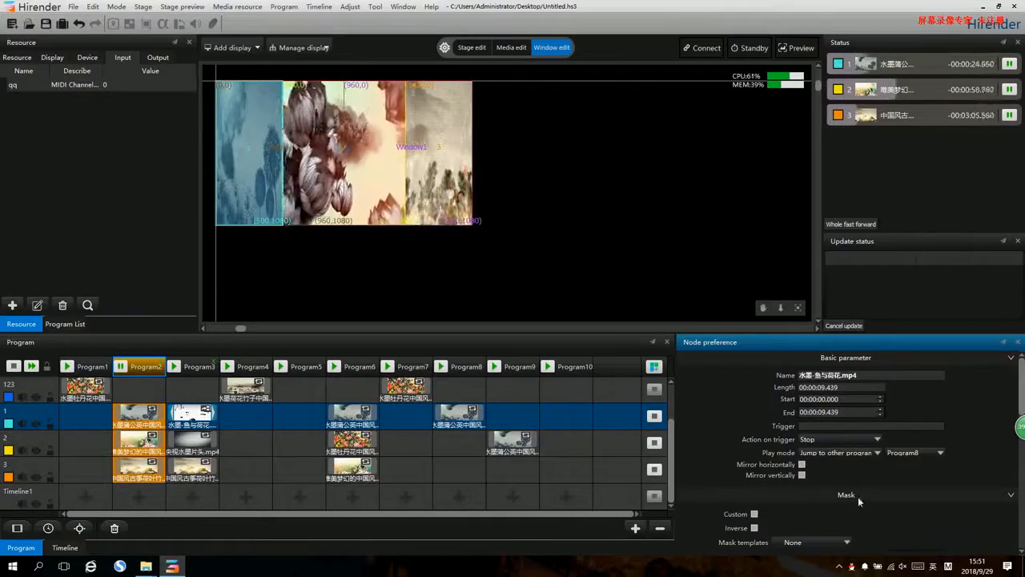
Play Program3 through to the end of its window 1 clip to test the jump to Program8
left_click(174, 367)
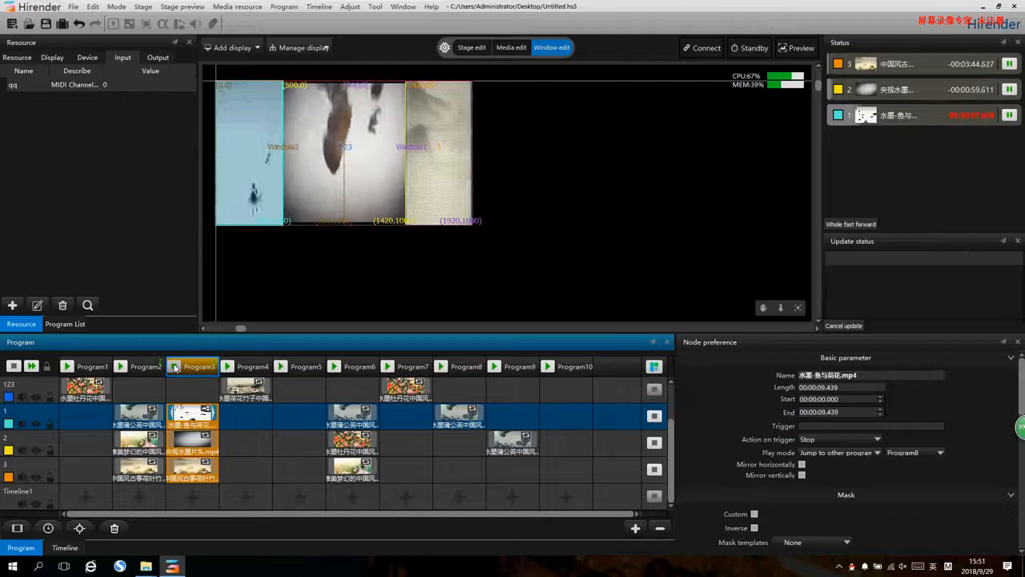
left_click(174, 367)
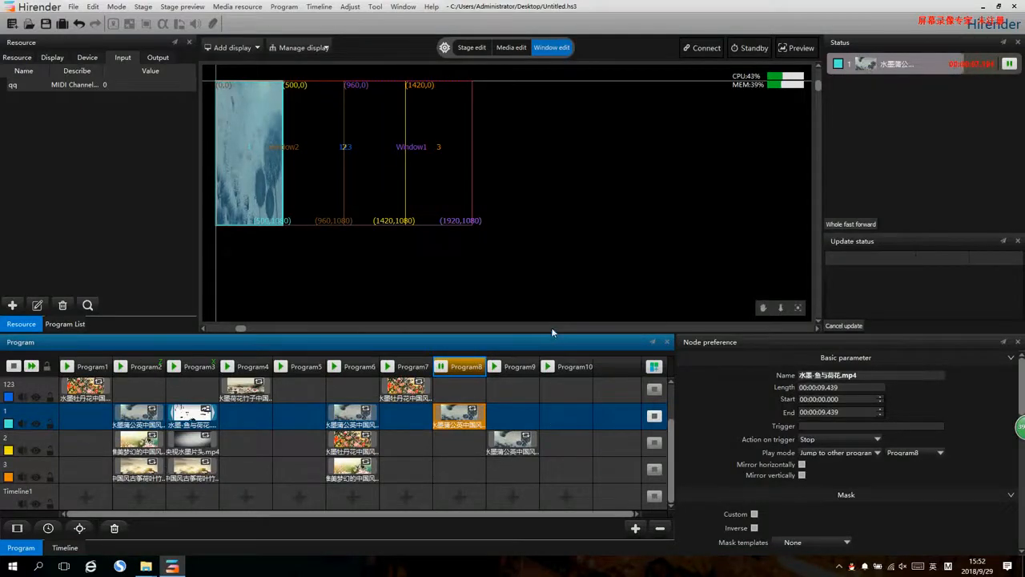
left_click(418, 292)
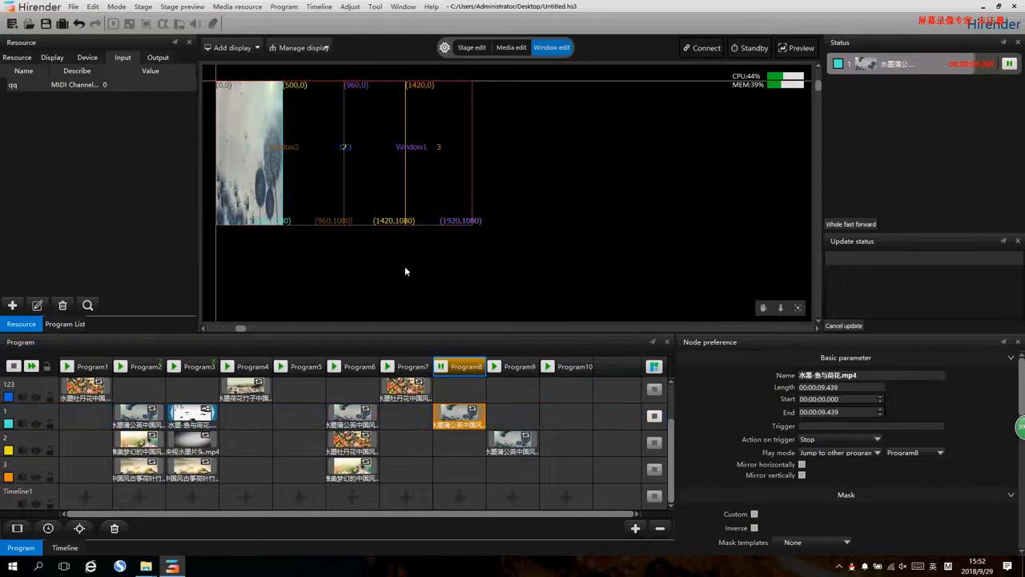
Switch to stage editing, view the Local display's general settings, and close them without making changes
right_click(285, 145)
left_click(236, 113)
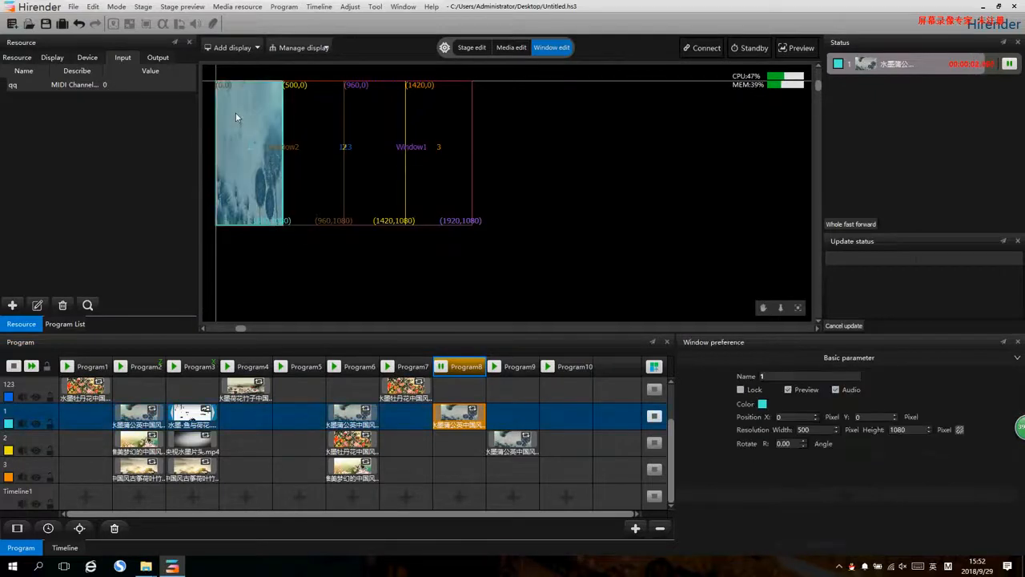
left_click(470, 48)
left_click(424, 137)
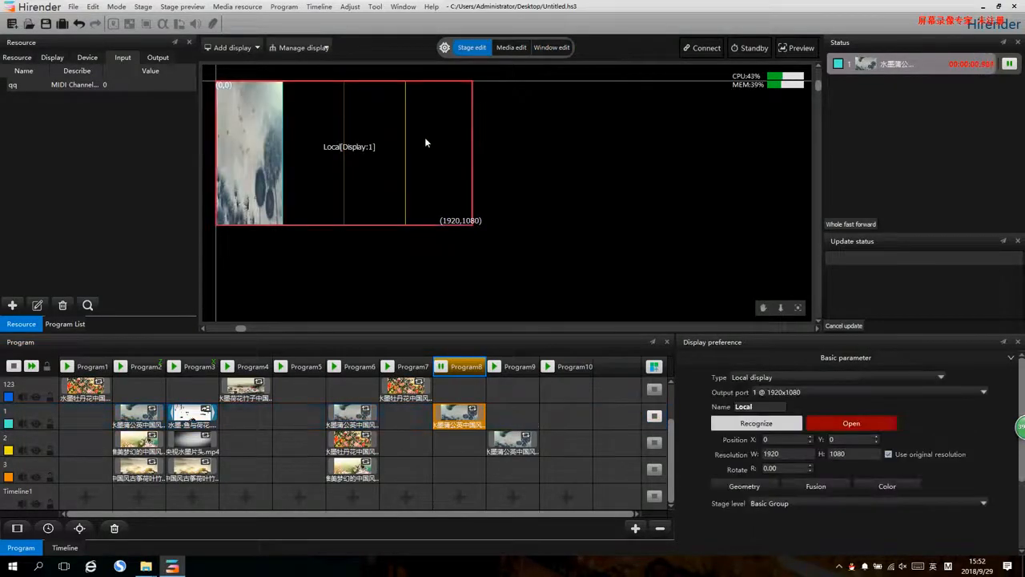
double_click(294, 149)
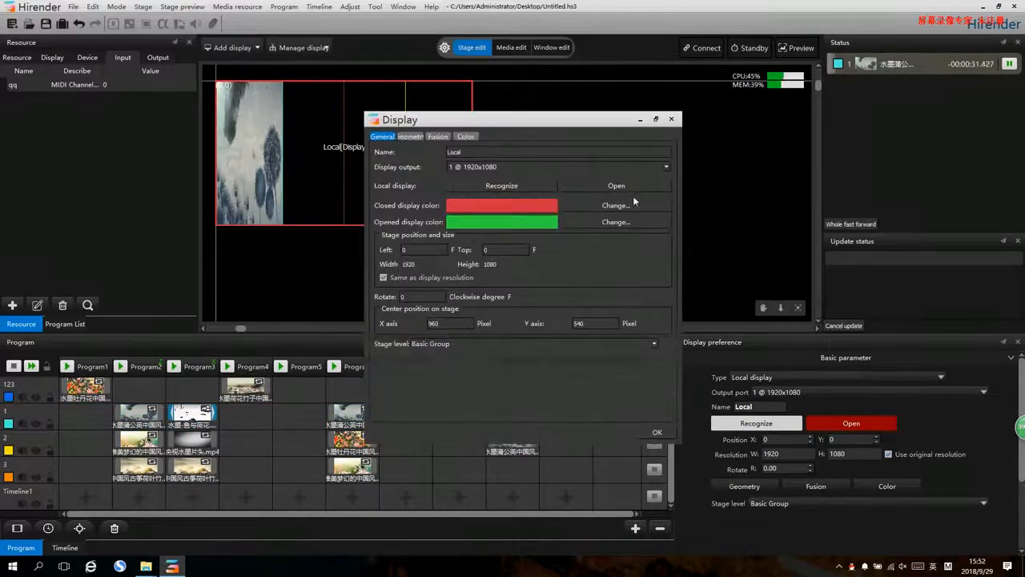
left_click(672, 120)
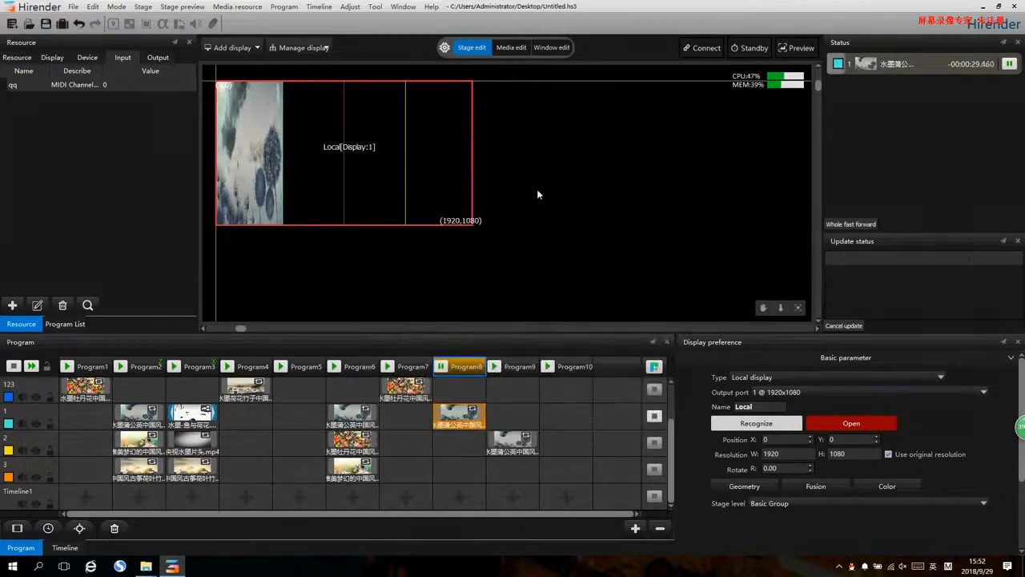
right_click(538, 189)
left_click(562, 231)
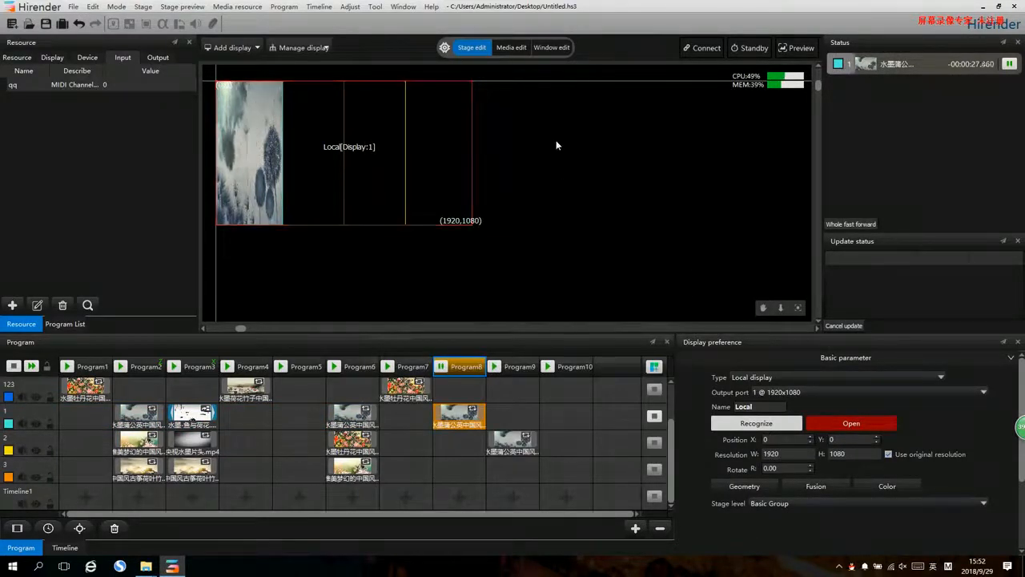